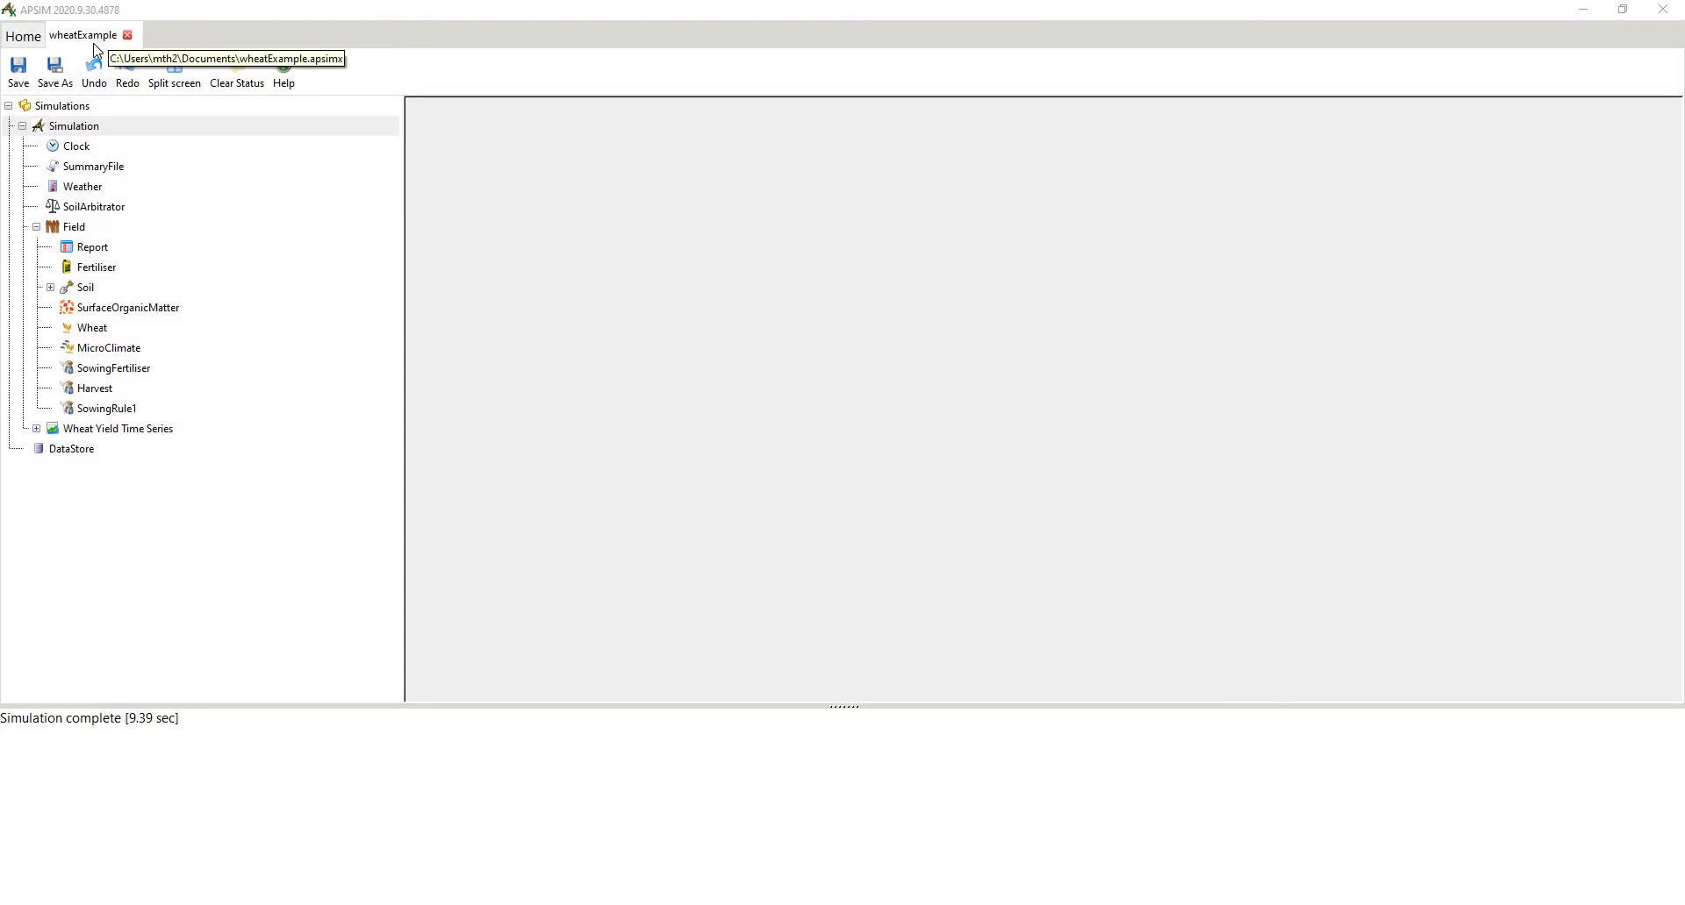
Step: Browse the bundled Examples folder, cancel without opening anything, and return to the wheatExample tab
left_click(40, 37)
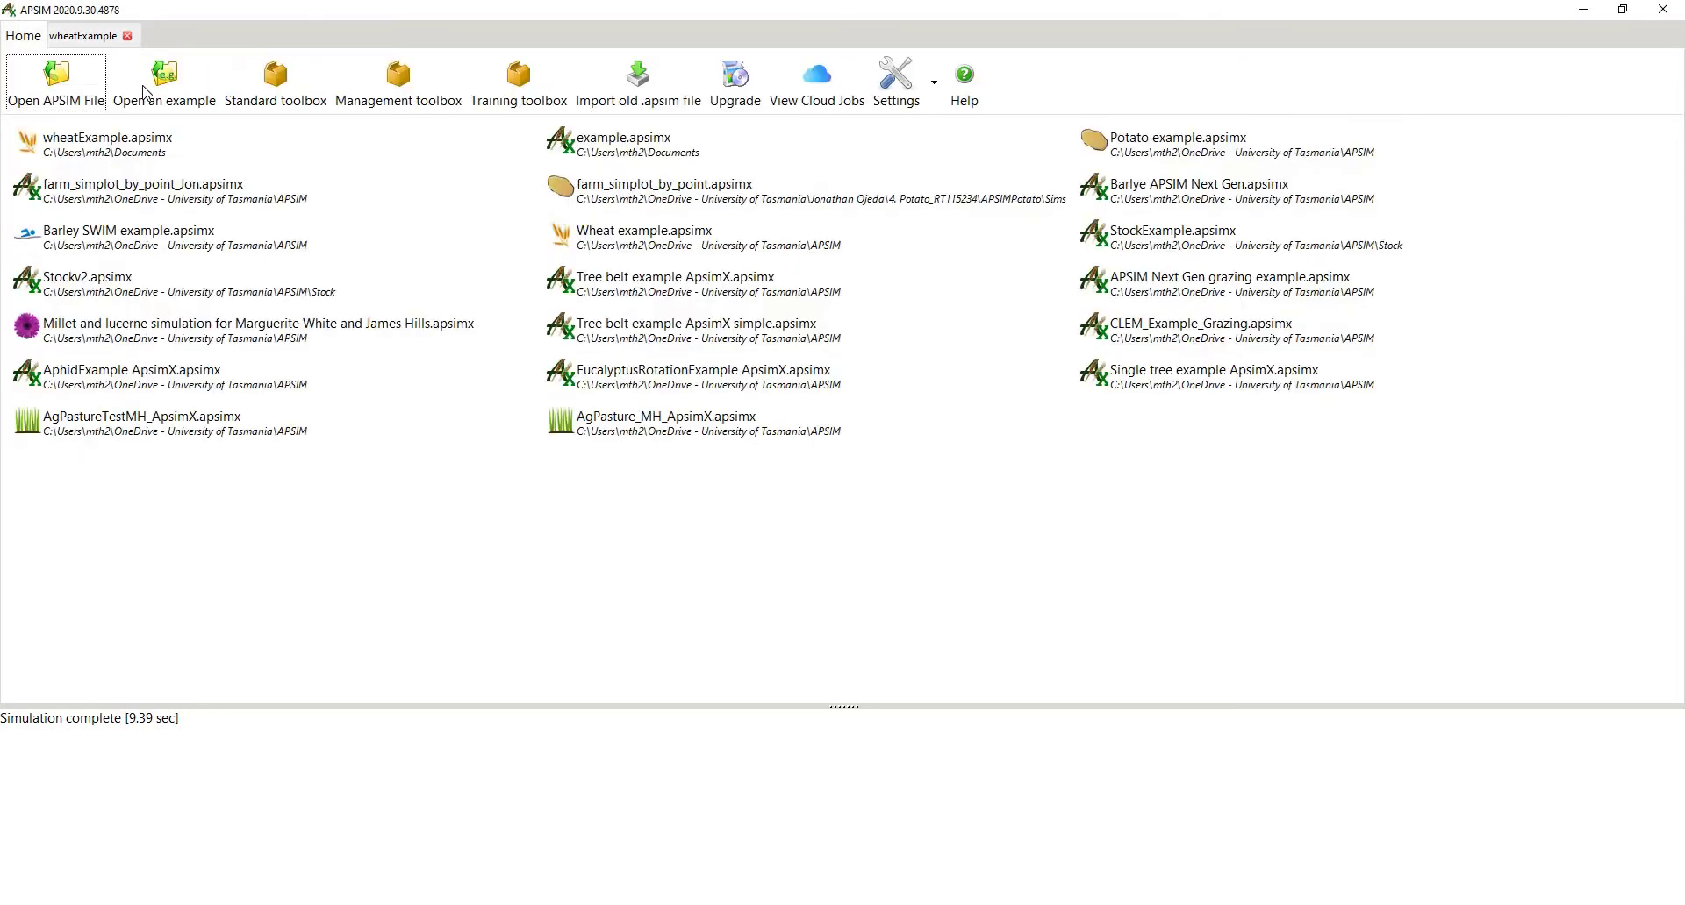
left_click(146, 95)
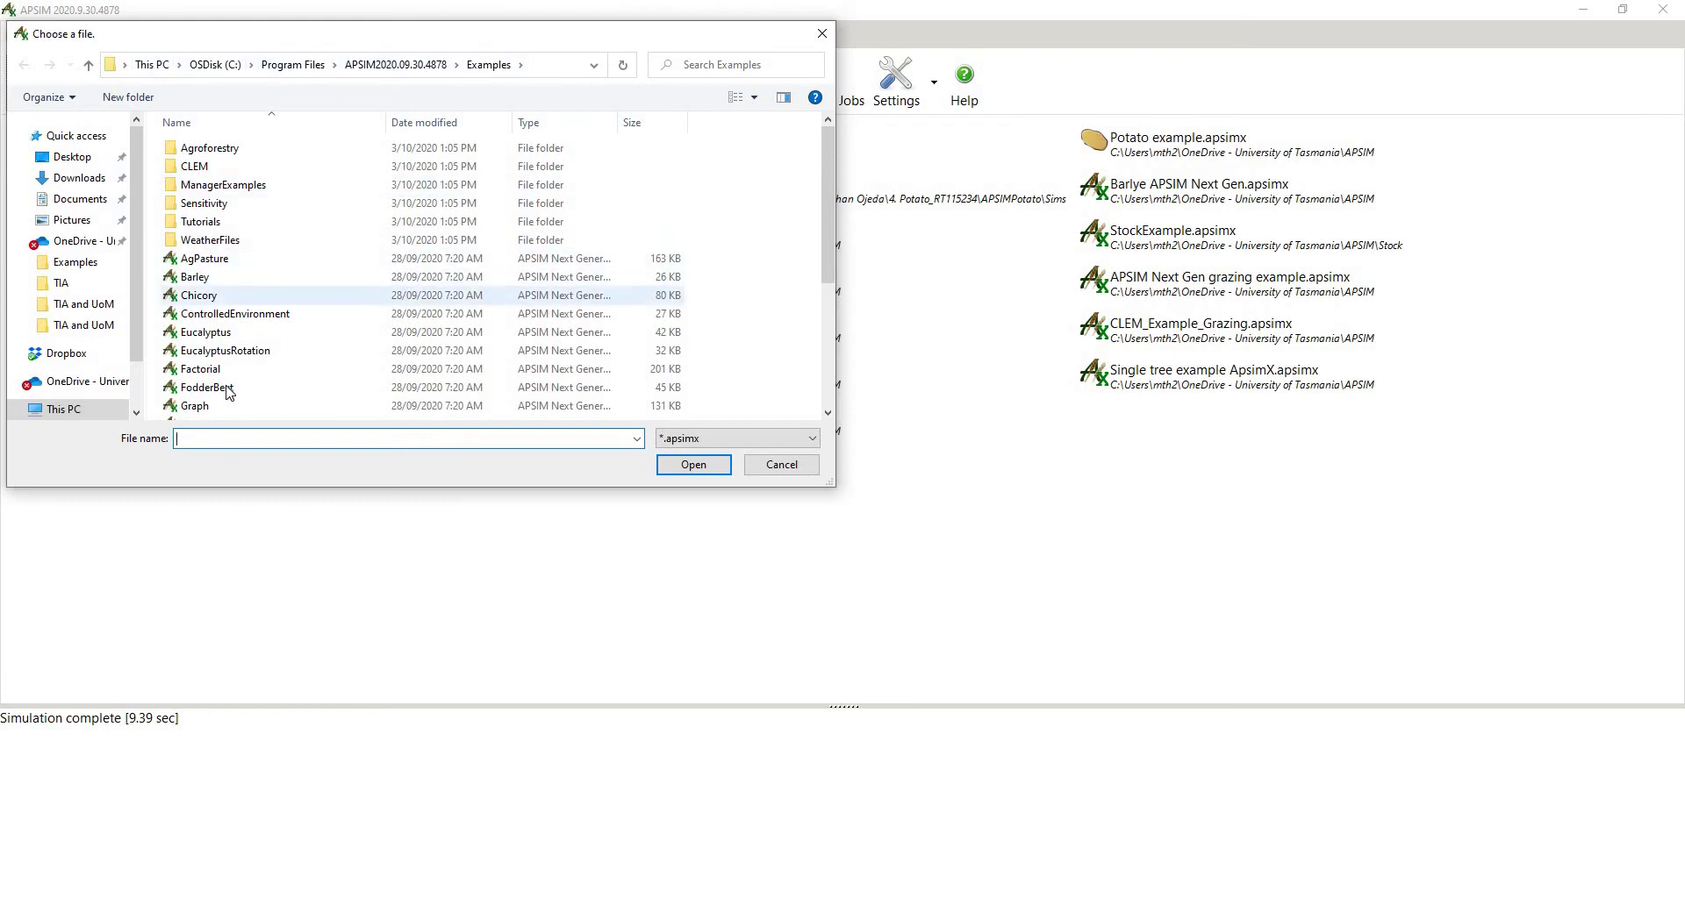
scroll(228, 392, "down", 4)
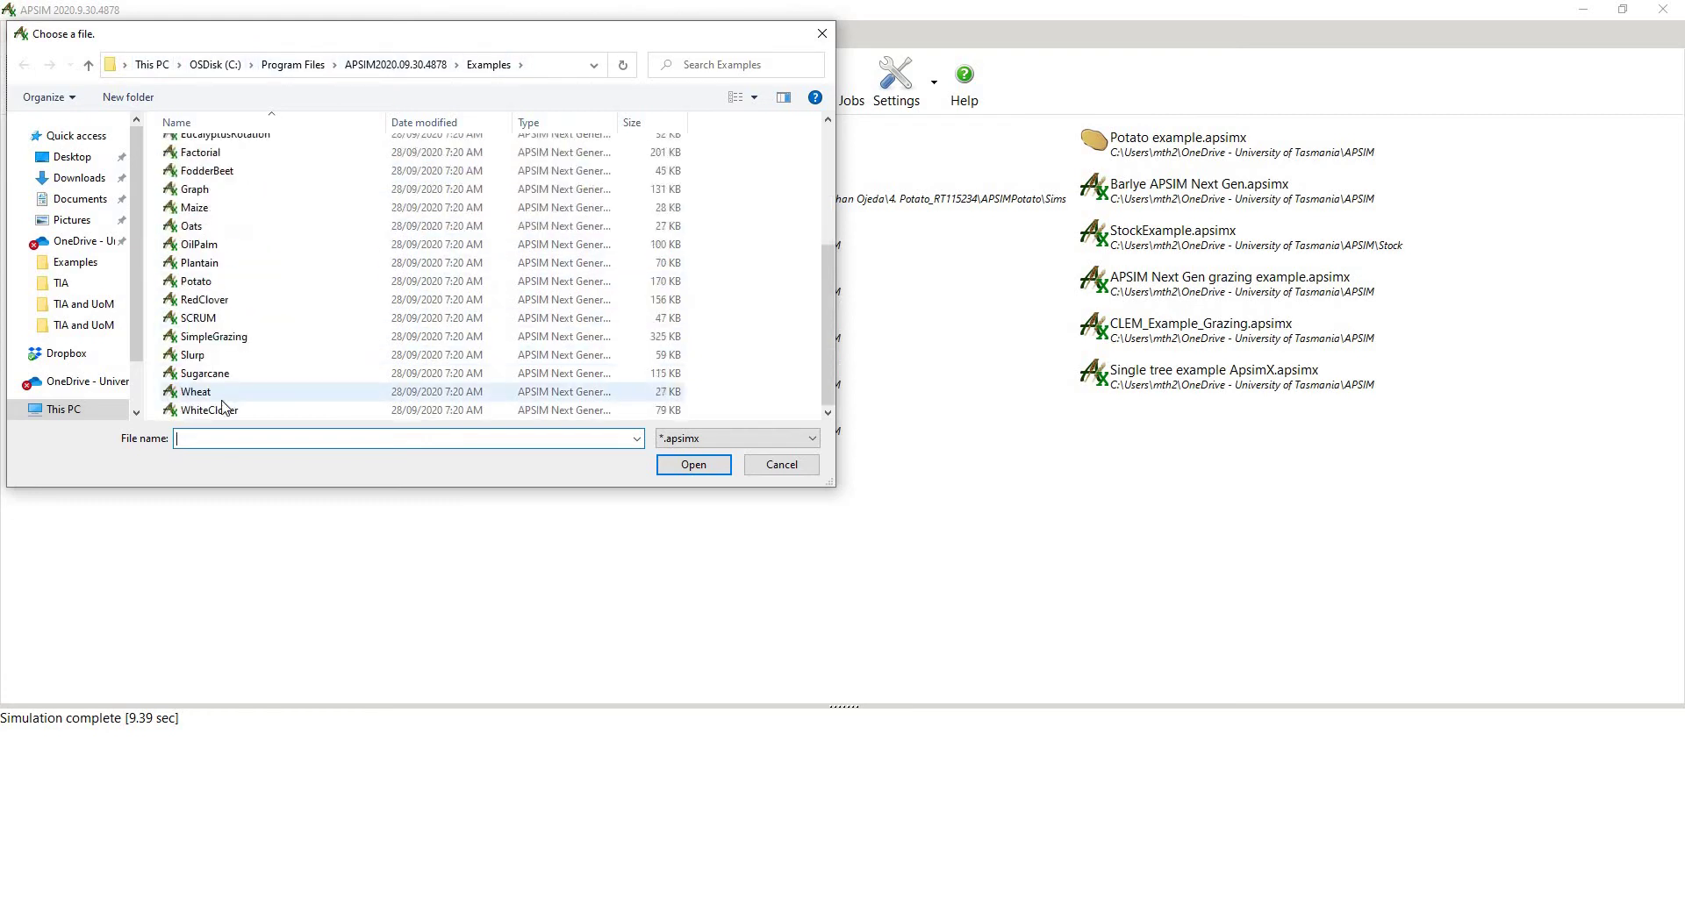
left_click(780, 465)
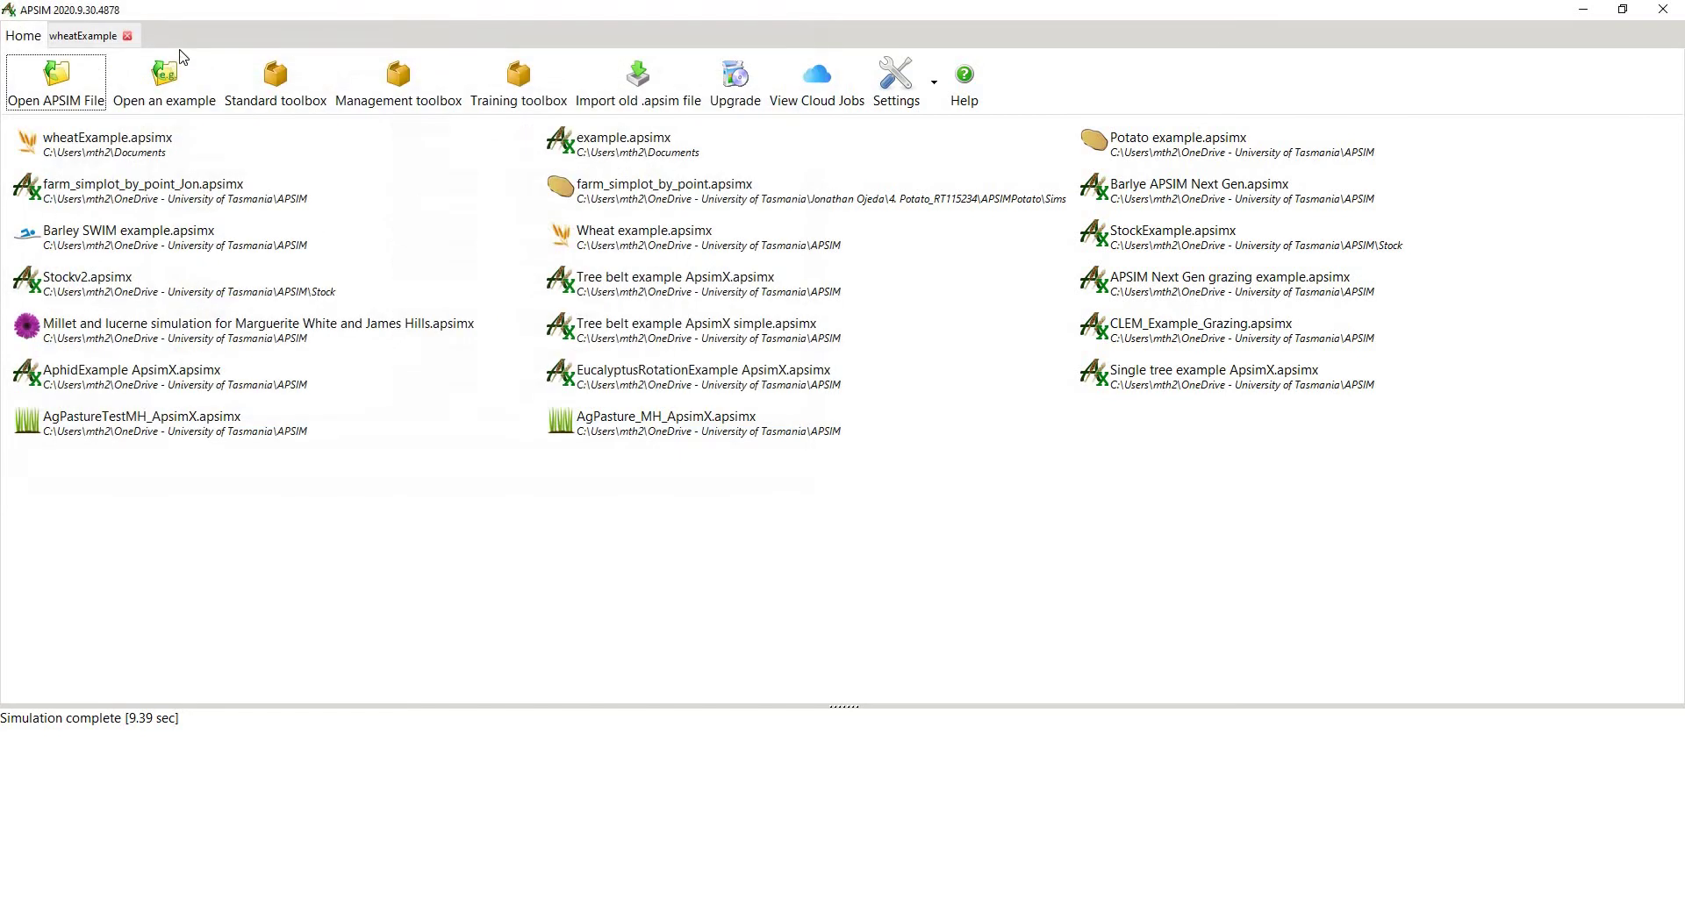
left_click(99, 38)
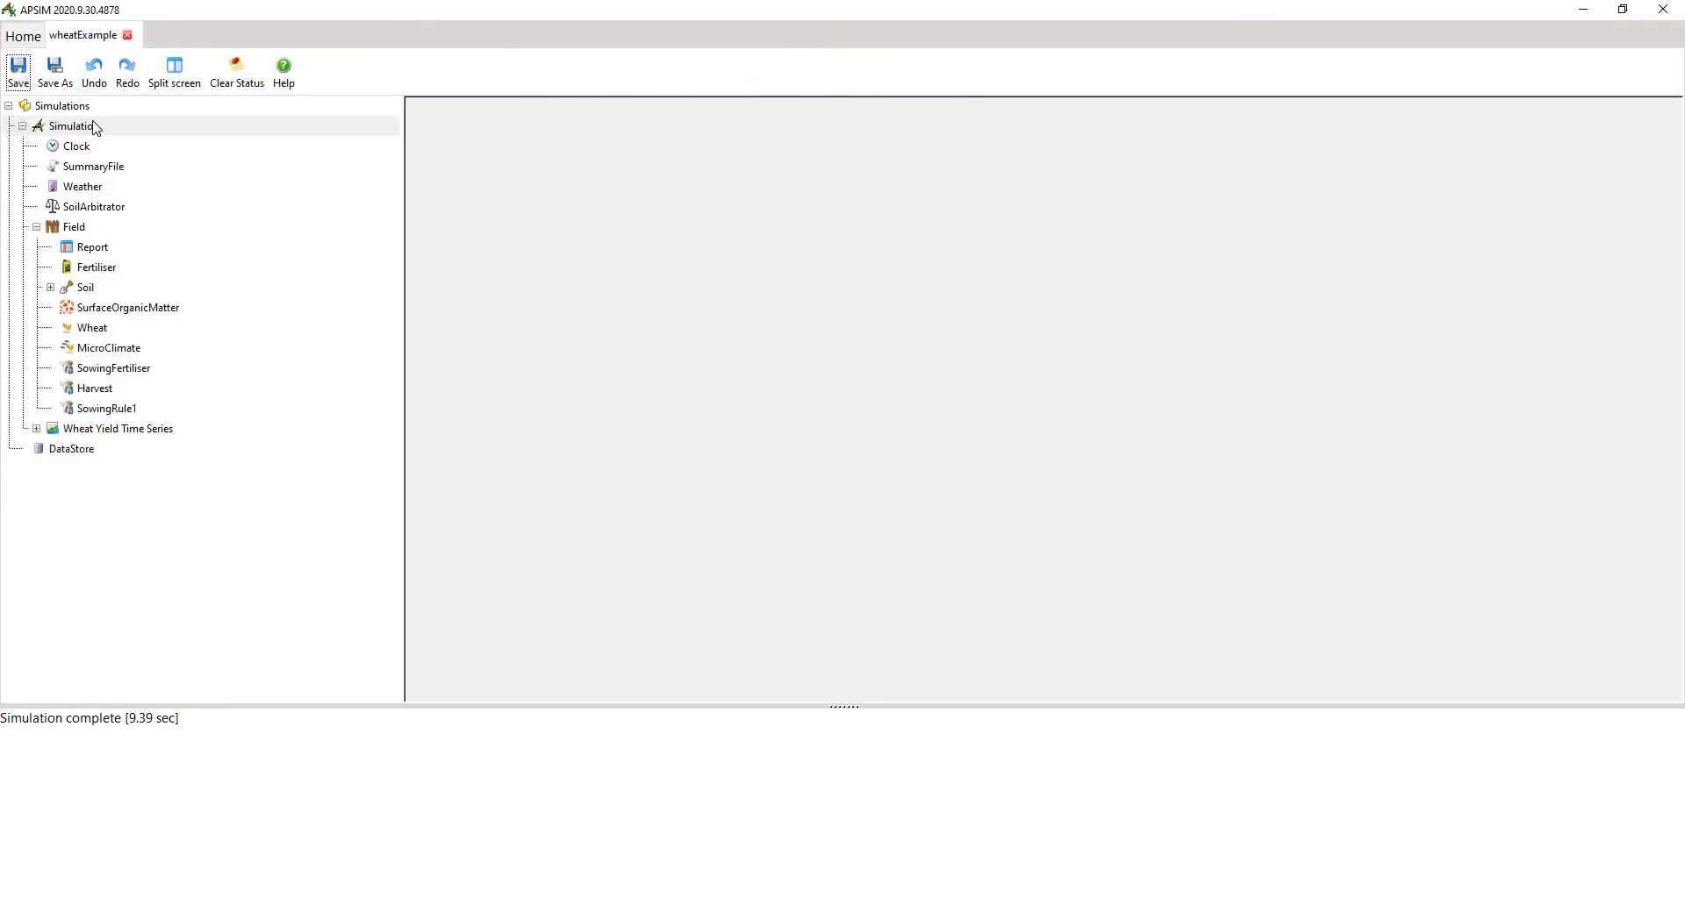
Step: Rerun the simulation with Run APSIM and view the Report's output variables
right_click(95, 127)
left_click(130, 130)
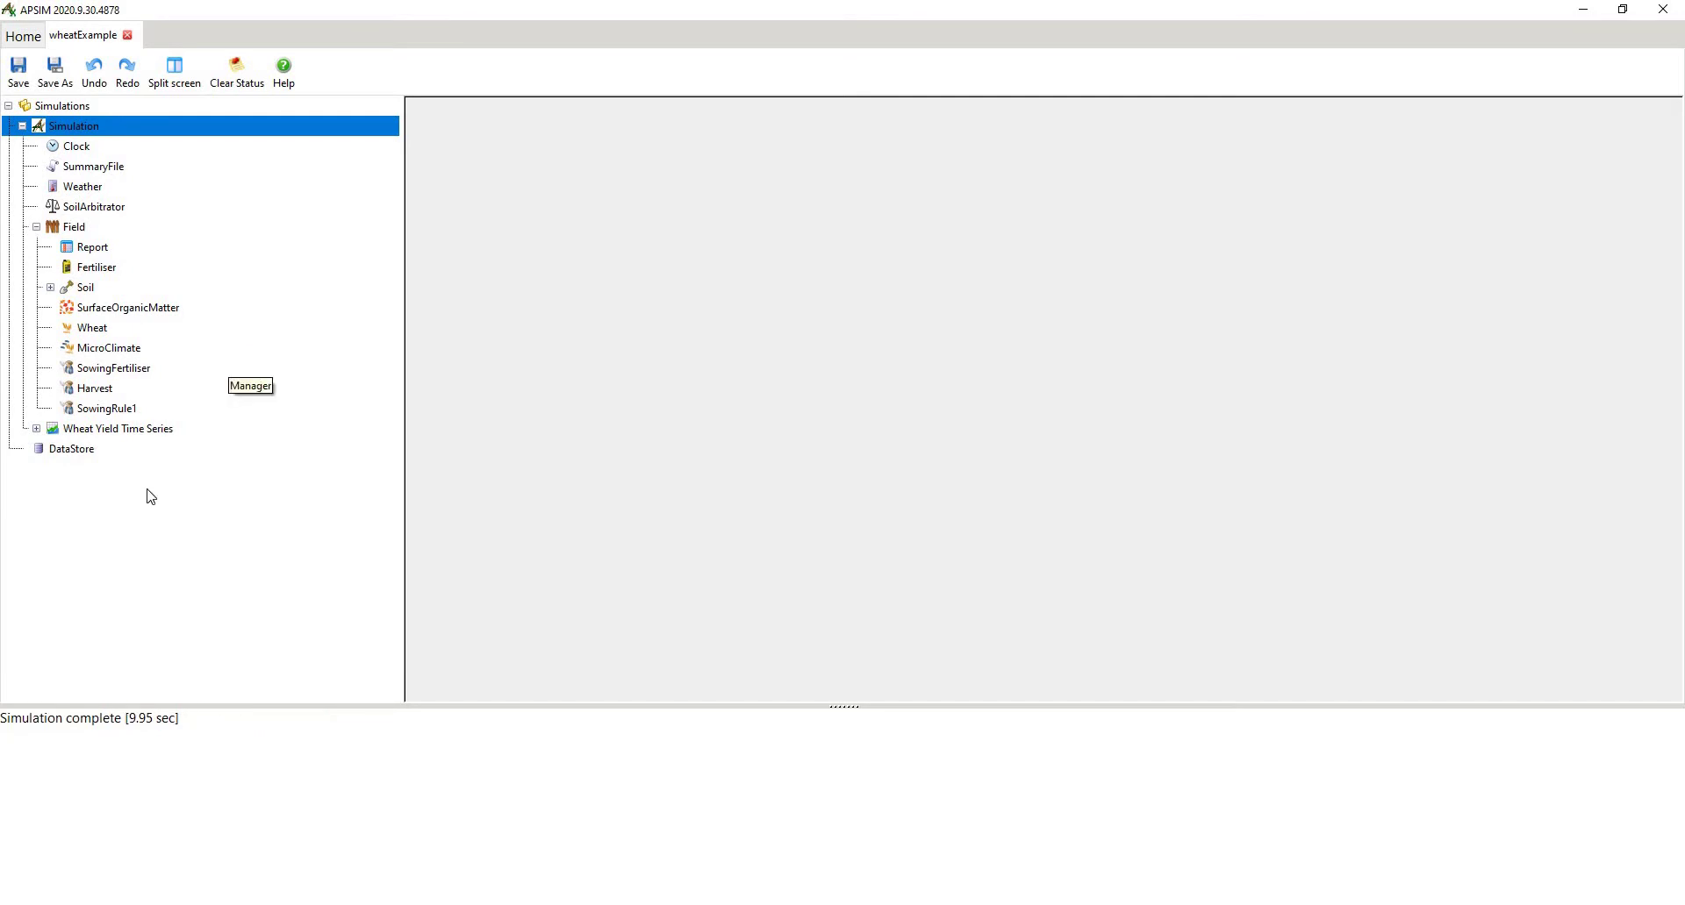
left_click(79, 247)
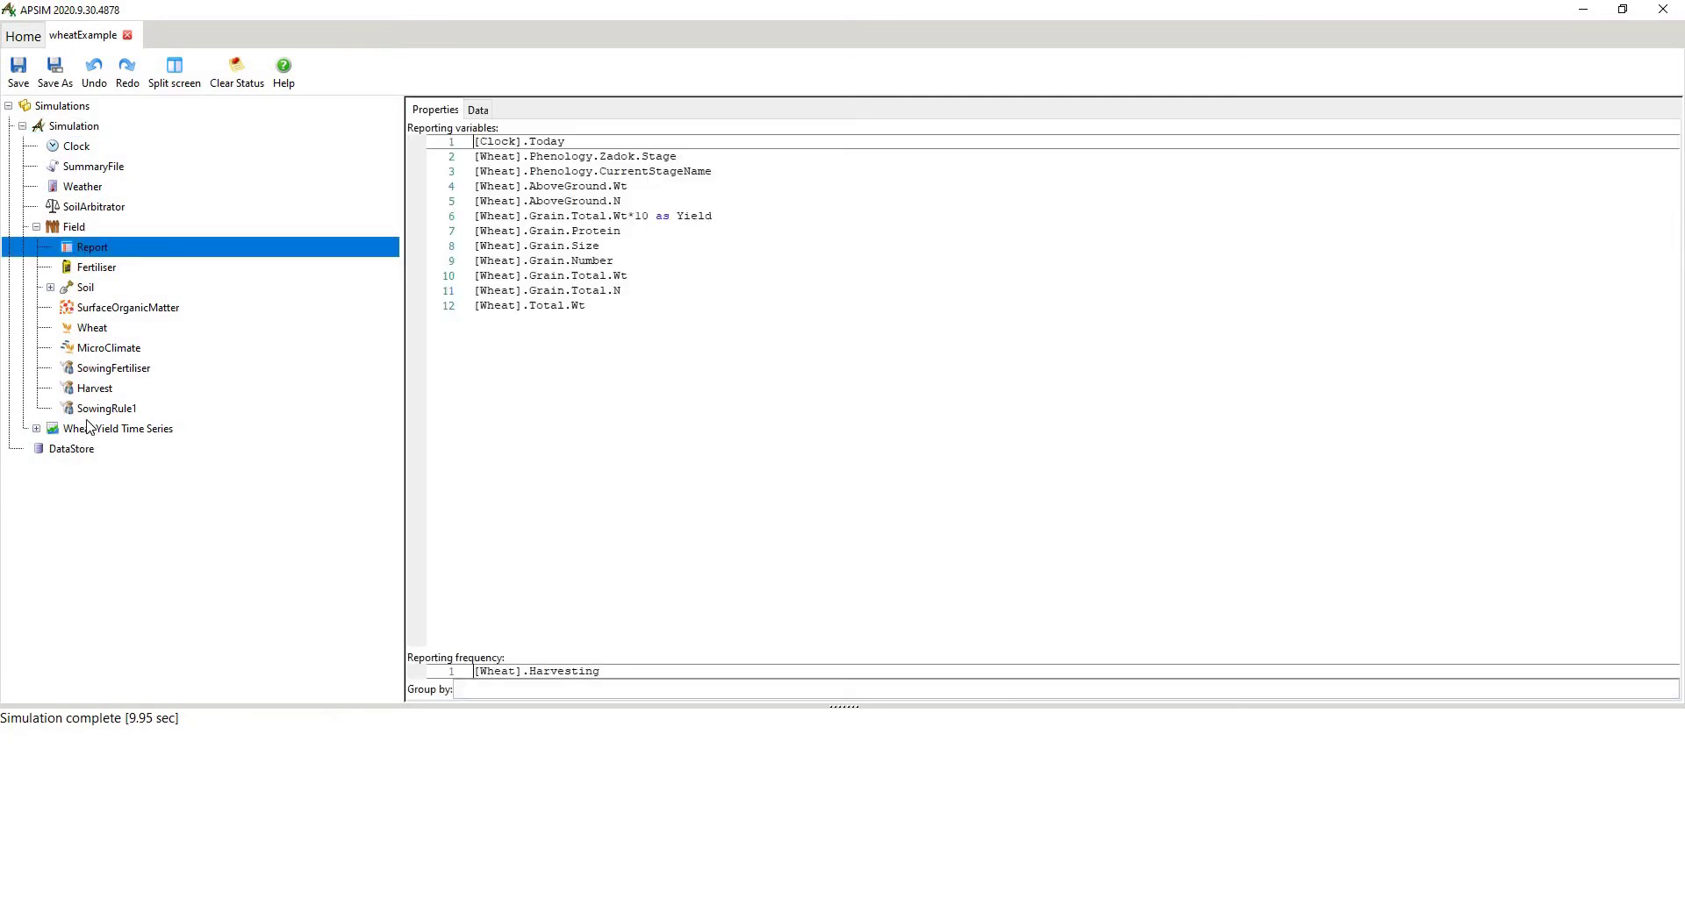
Step: Inspect the Wheat Yield Time Series graph, its Wheat Yield series settings and the DataStore output
left_click(88, 428)
left_click(37, 430)
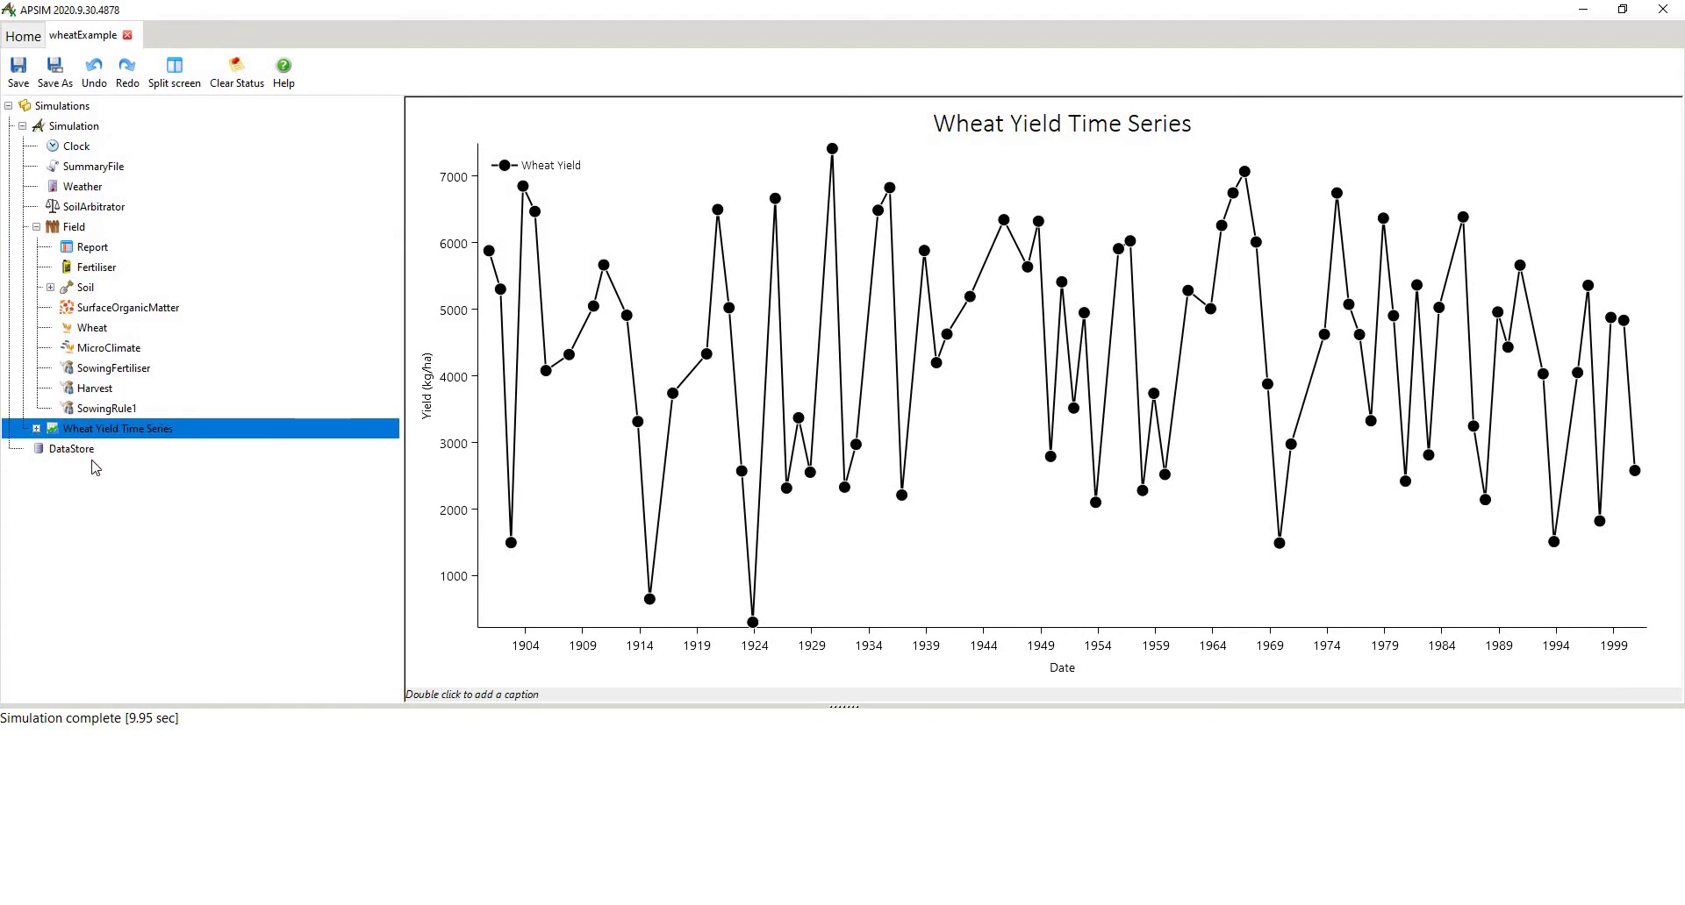
left_click(101, 448)
left_click(71, 469)
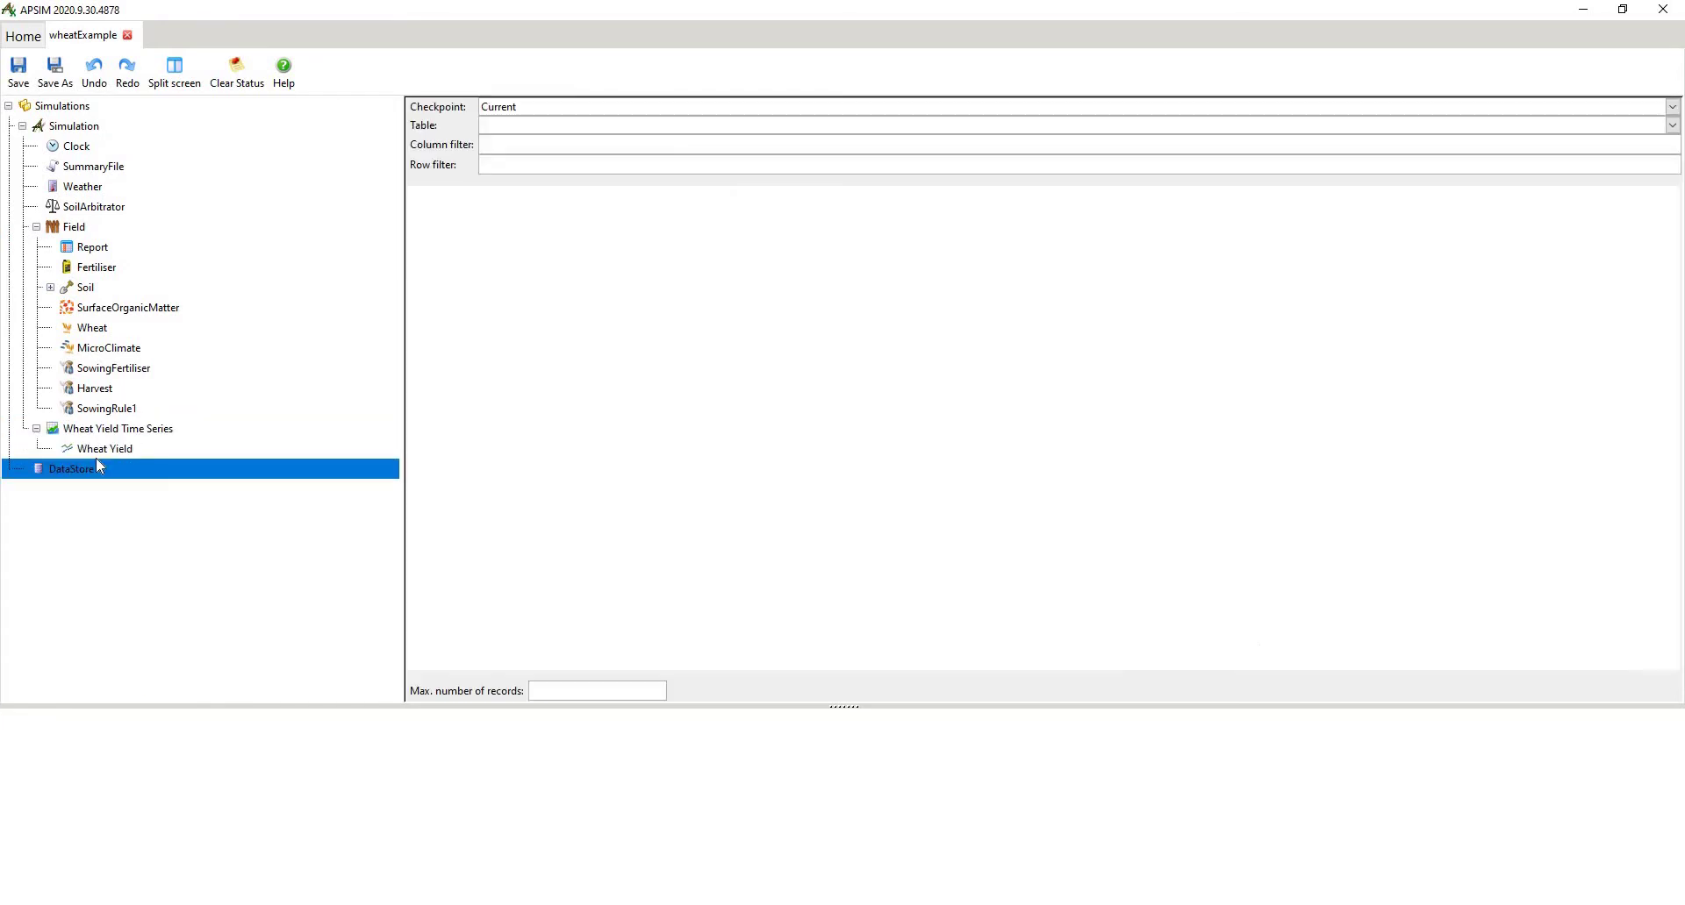
left_click(101, 450)
left_click(104, 429)
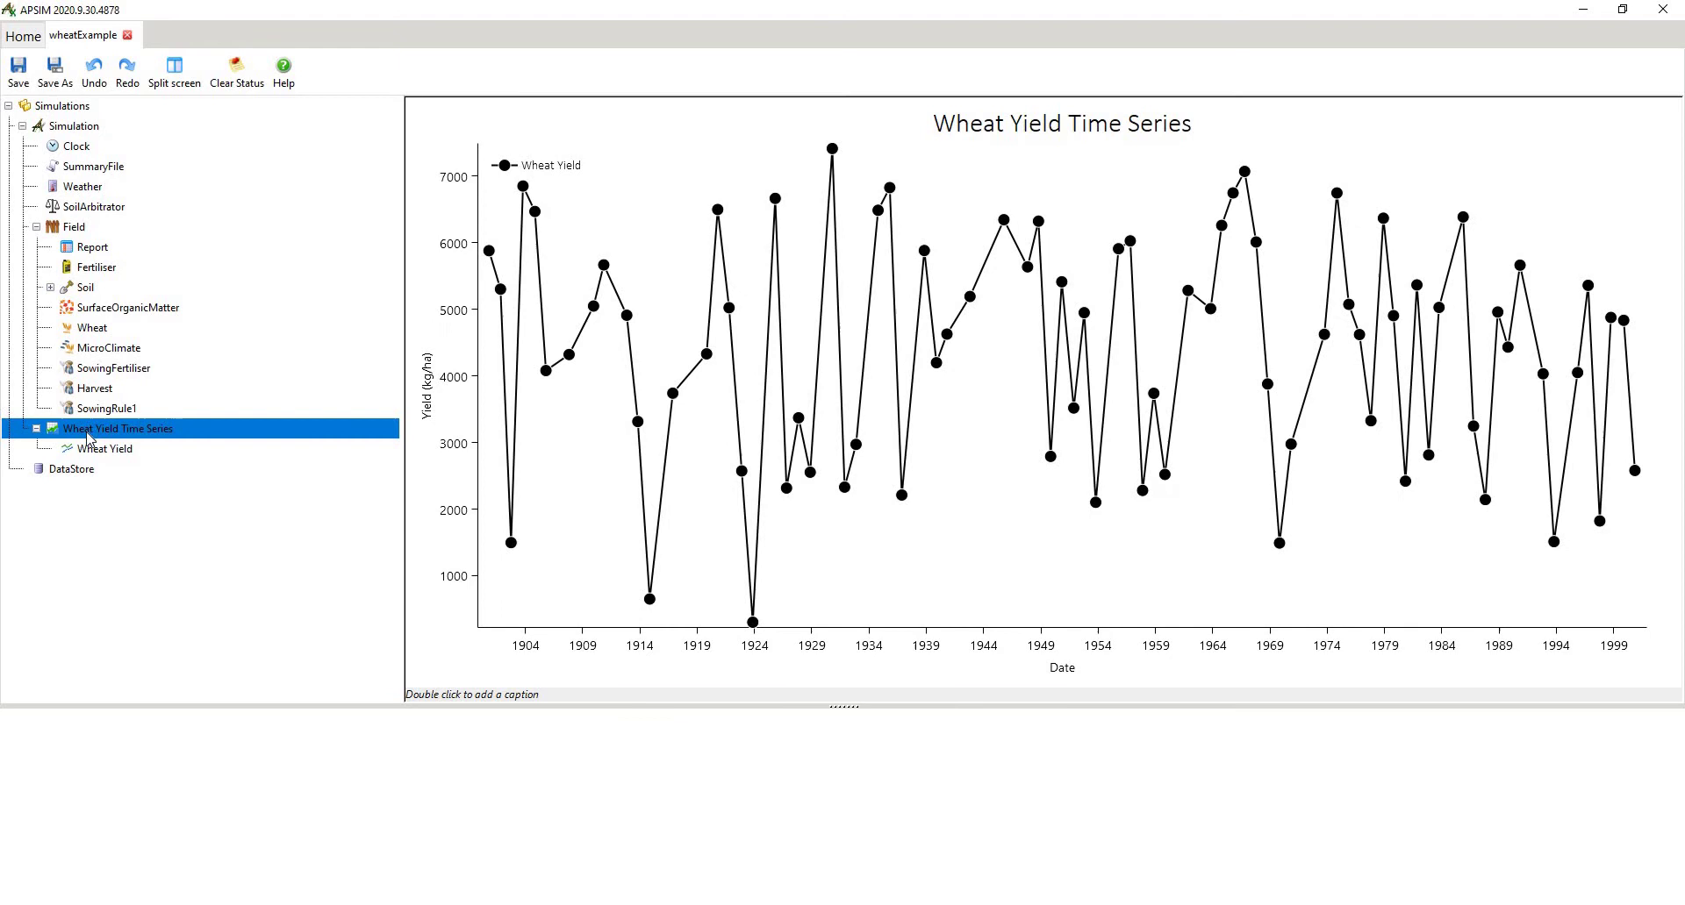
Step: Show the Wheat model's internal structure, expand its components and read the TitlePage memo
left_click(87, 332)
right_click(88, 332)
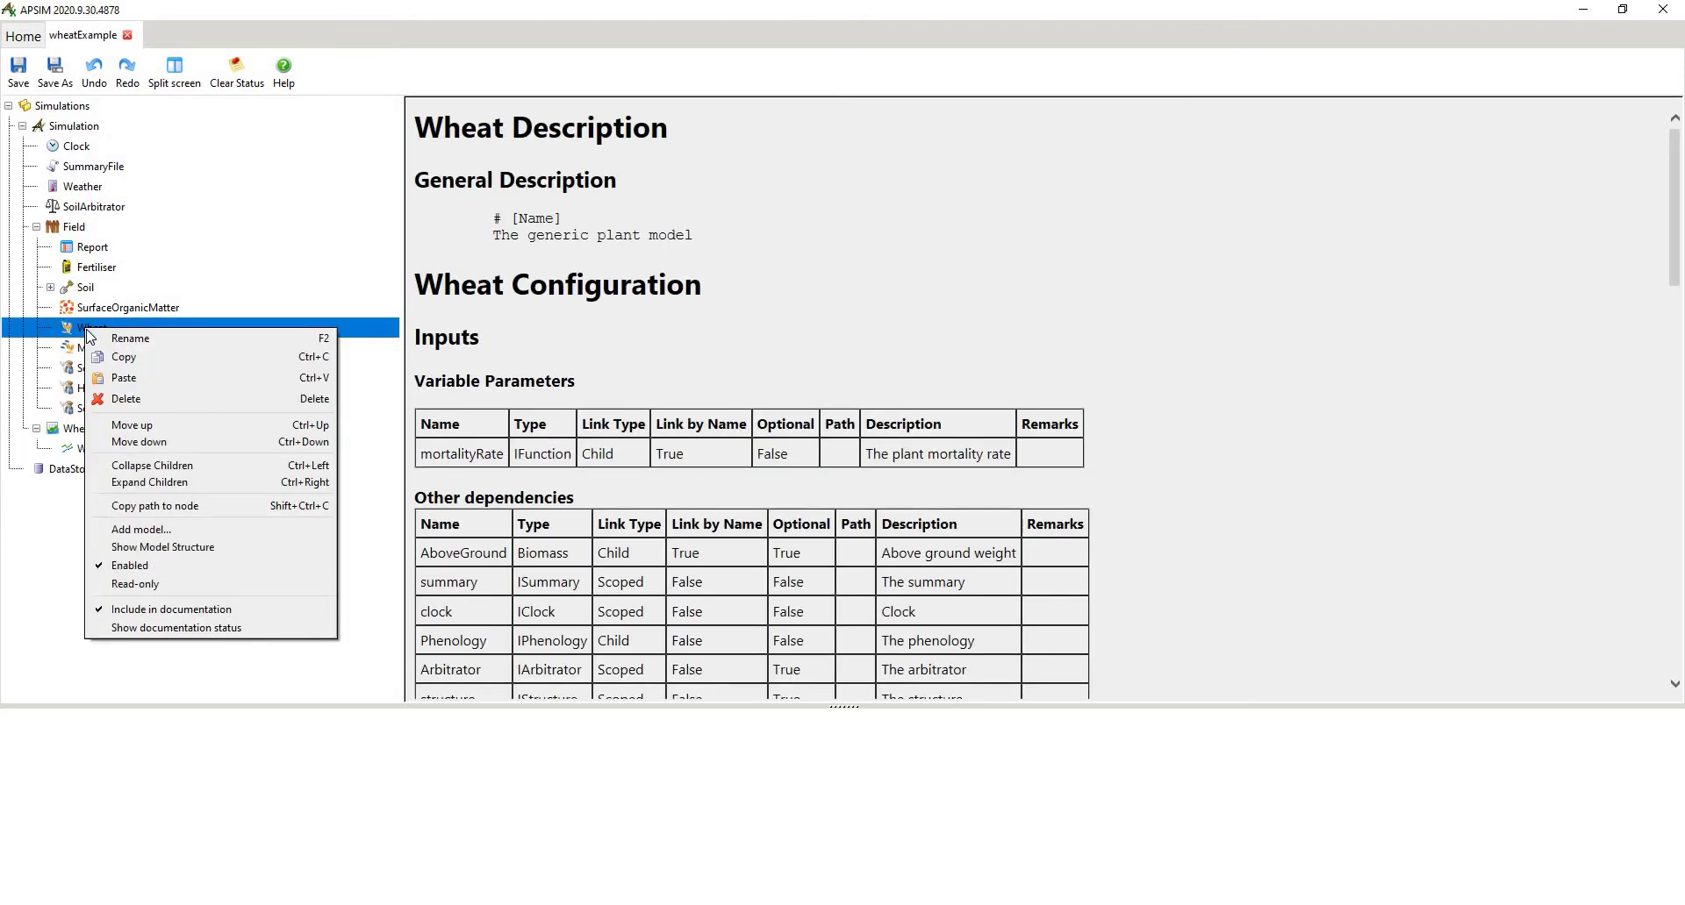
left_click(159, 548)
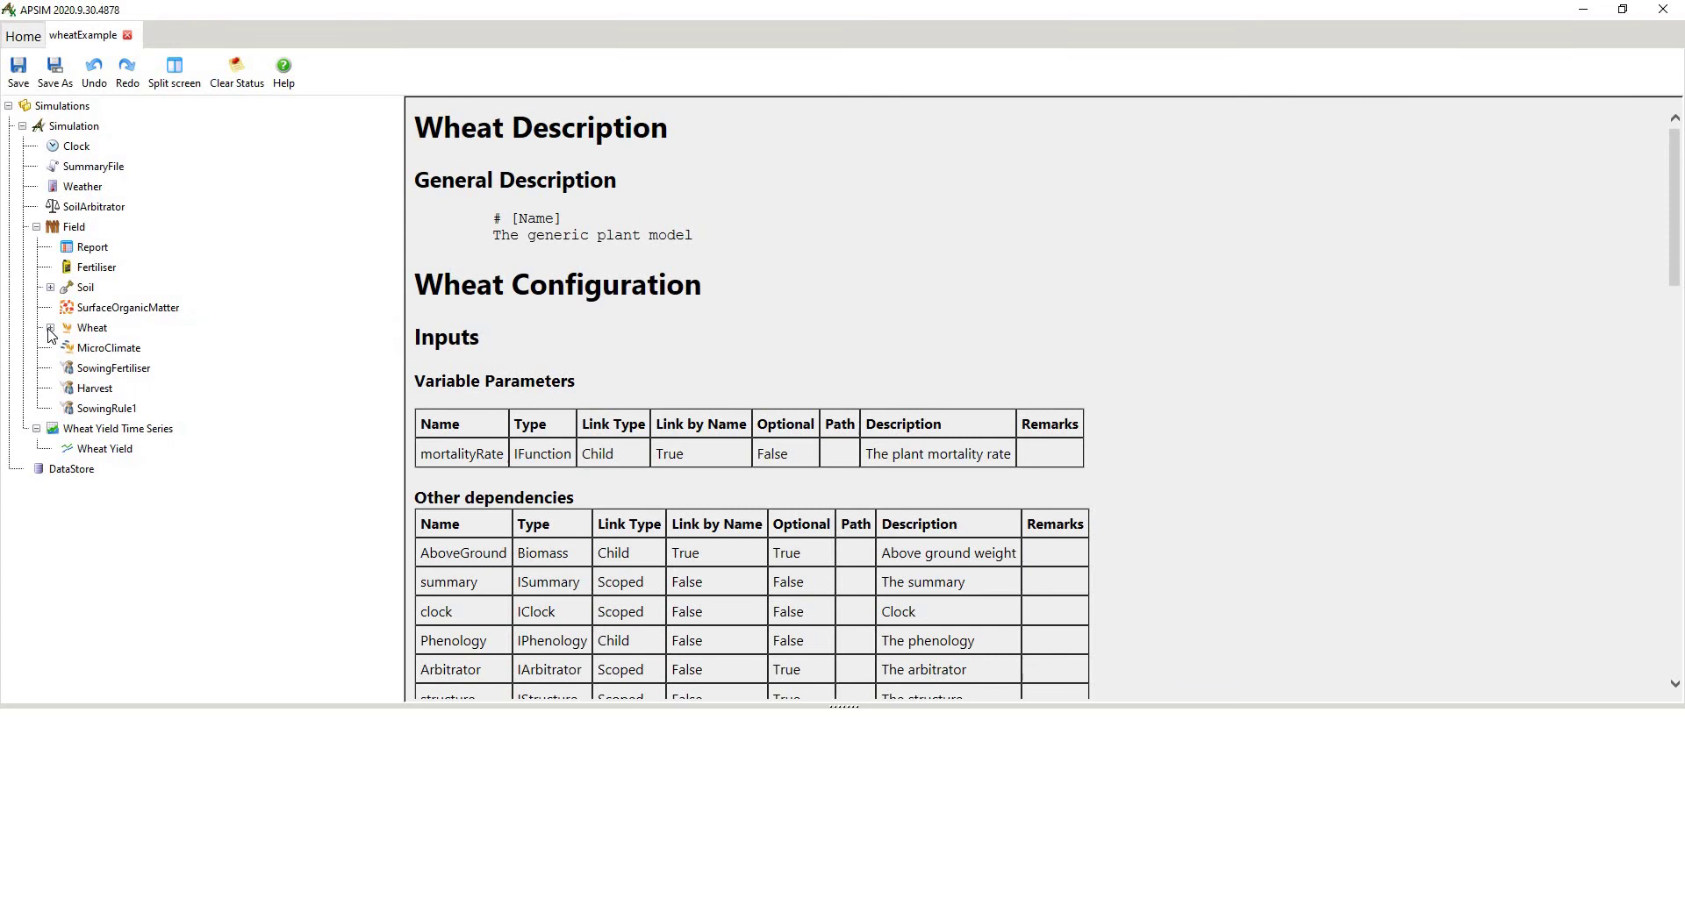
left_click(50, 328)
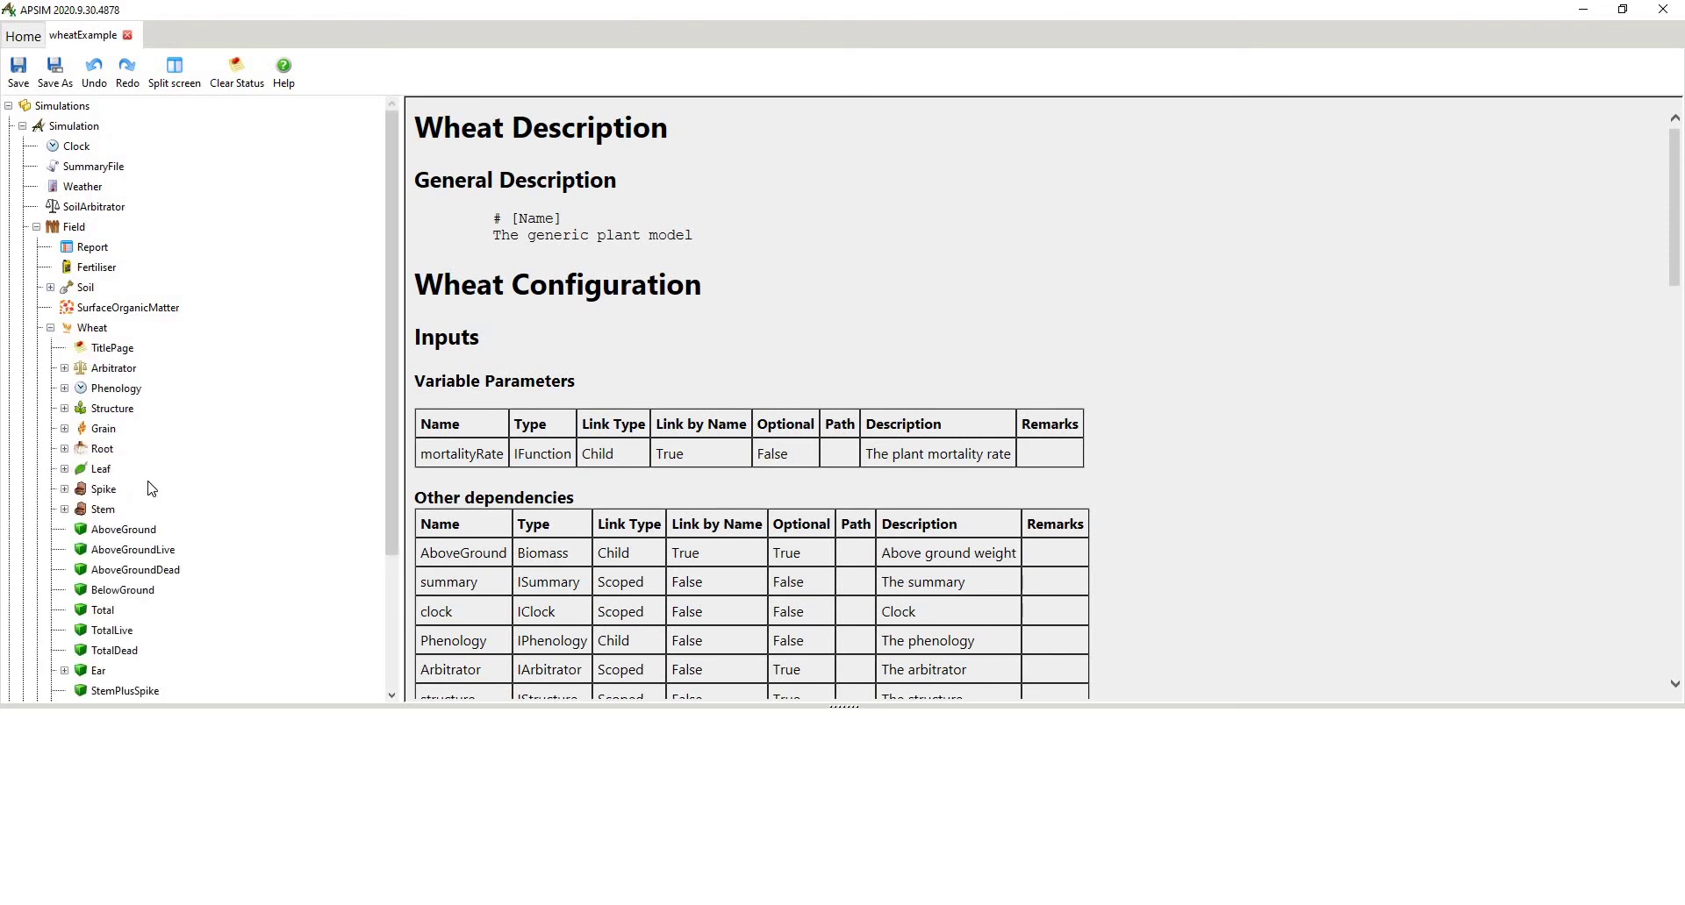
left_click(119, 349)
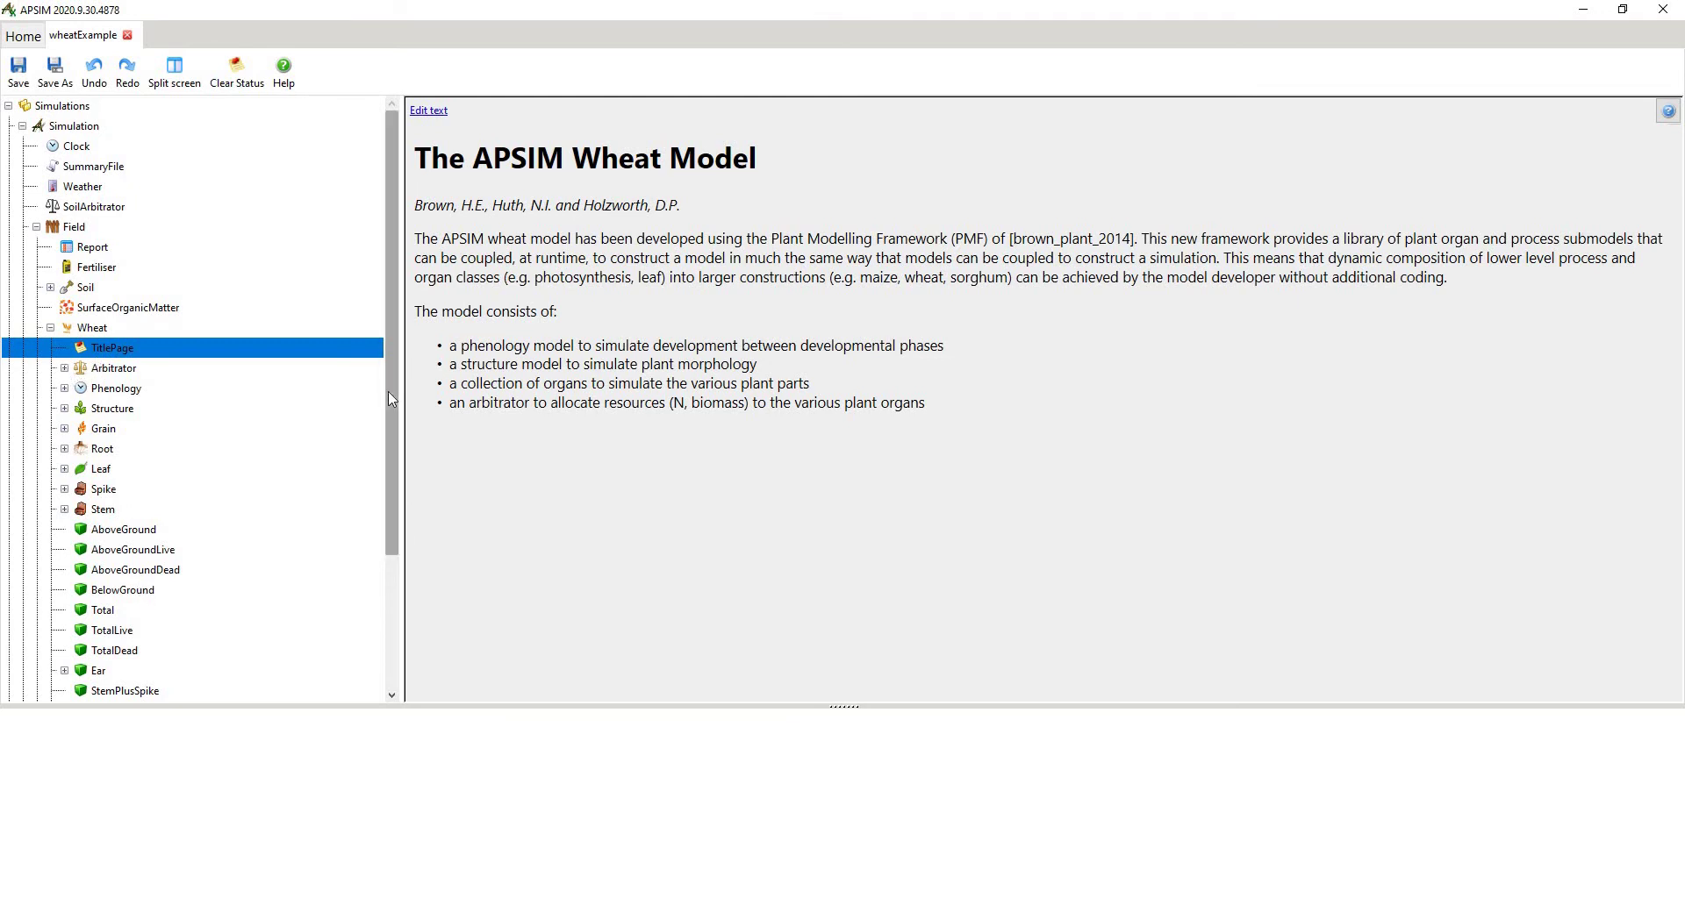
Step: Briefly expand and collapse Arbitrator, then expand the Wheat Phenology component
left_click_drag(390, 395, 391, 478)
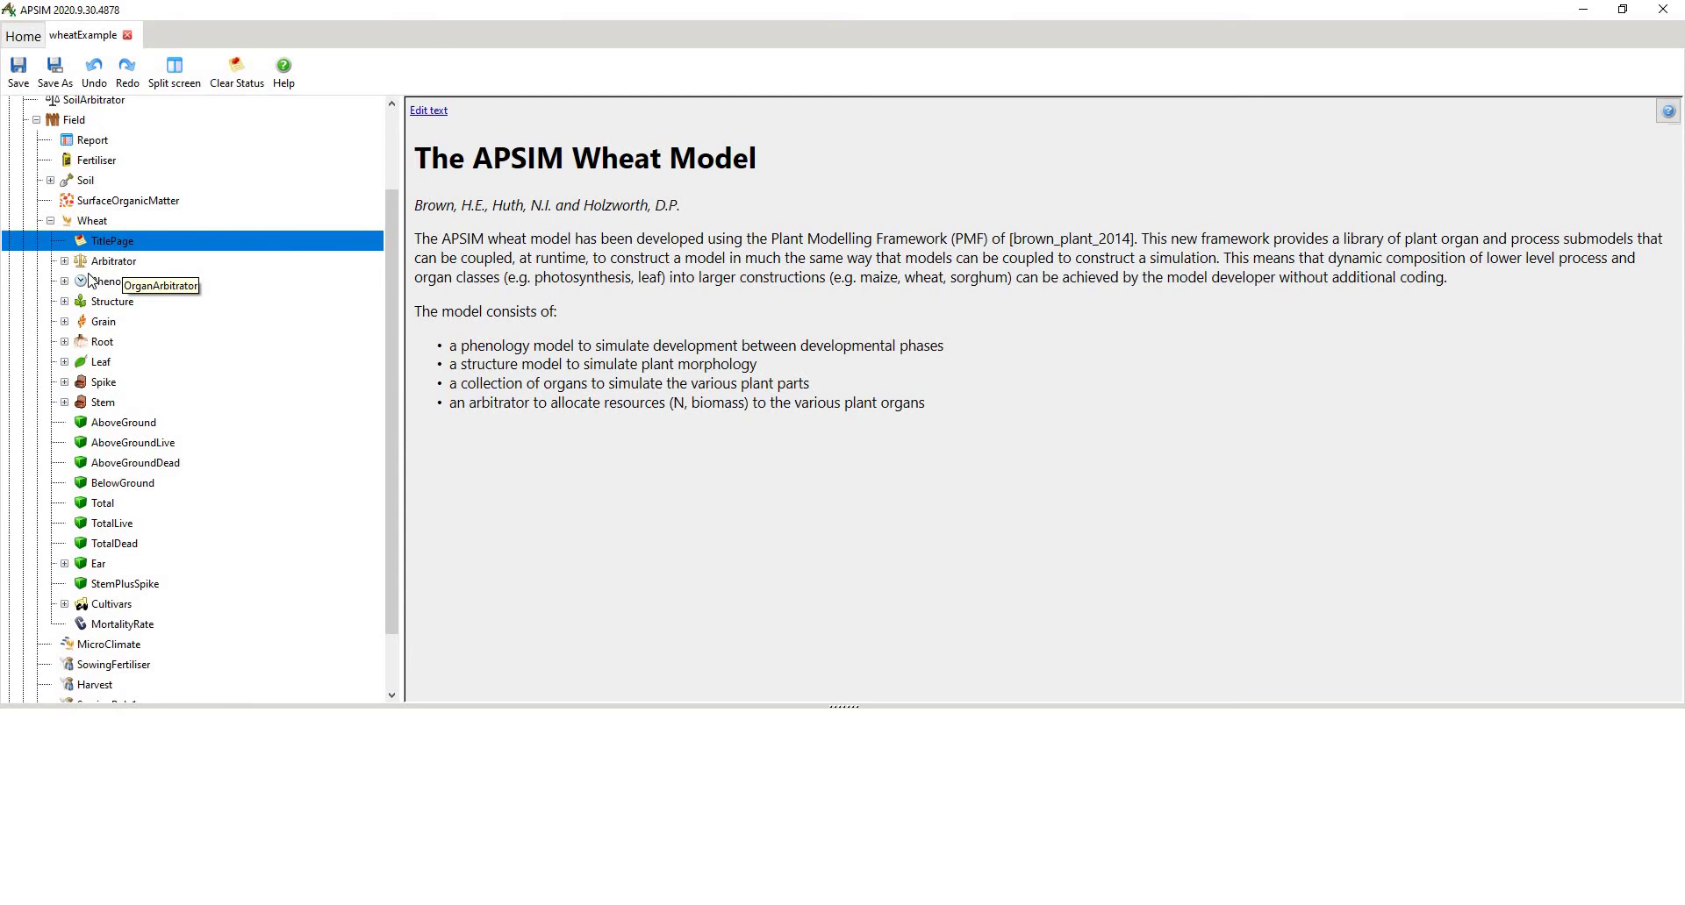
left_click(64, 261)
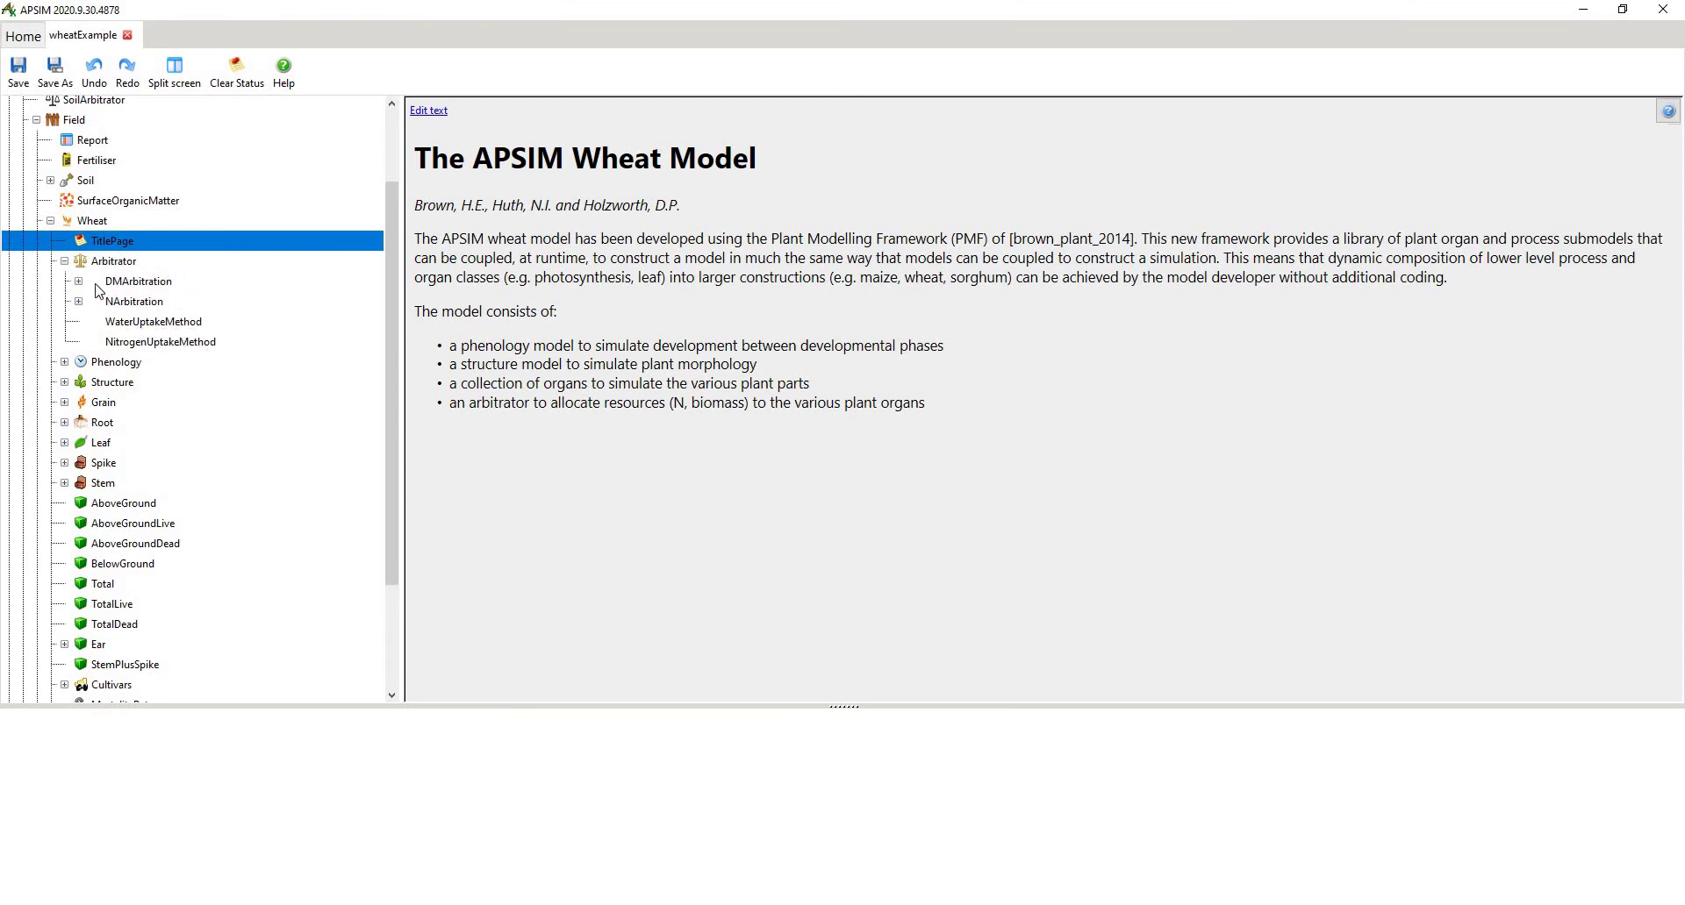
left_click(64, 261)
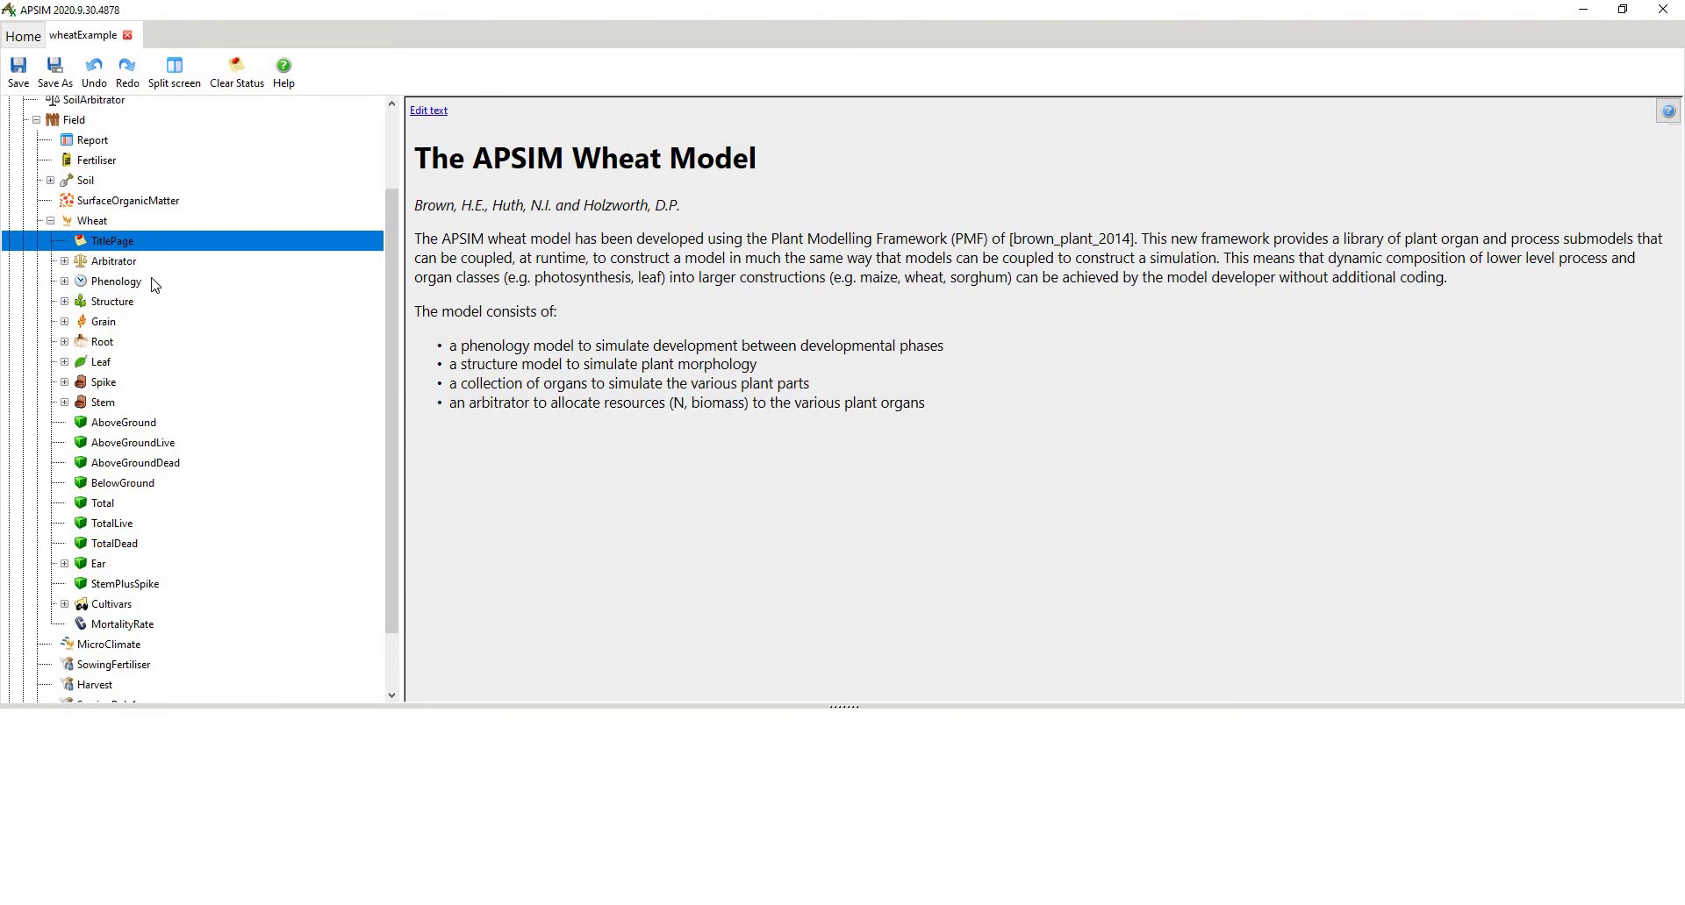
double_click(64, 283)
Step: Open the Phenology Memo covering vernalisation, photoperiod sensitivity and the Final Leaf Number equation
left_click(107, 302)
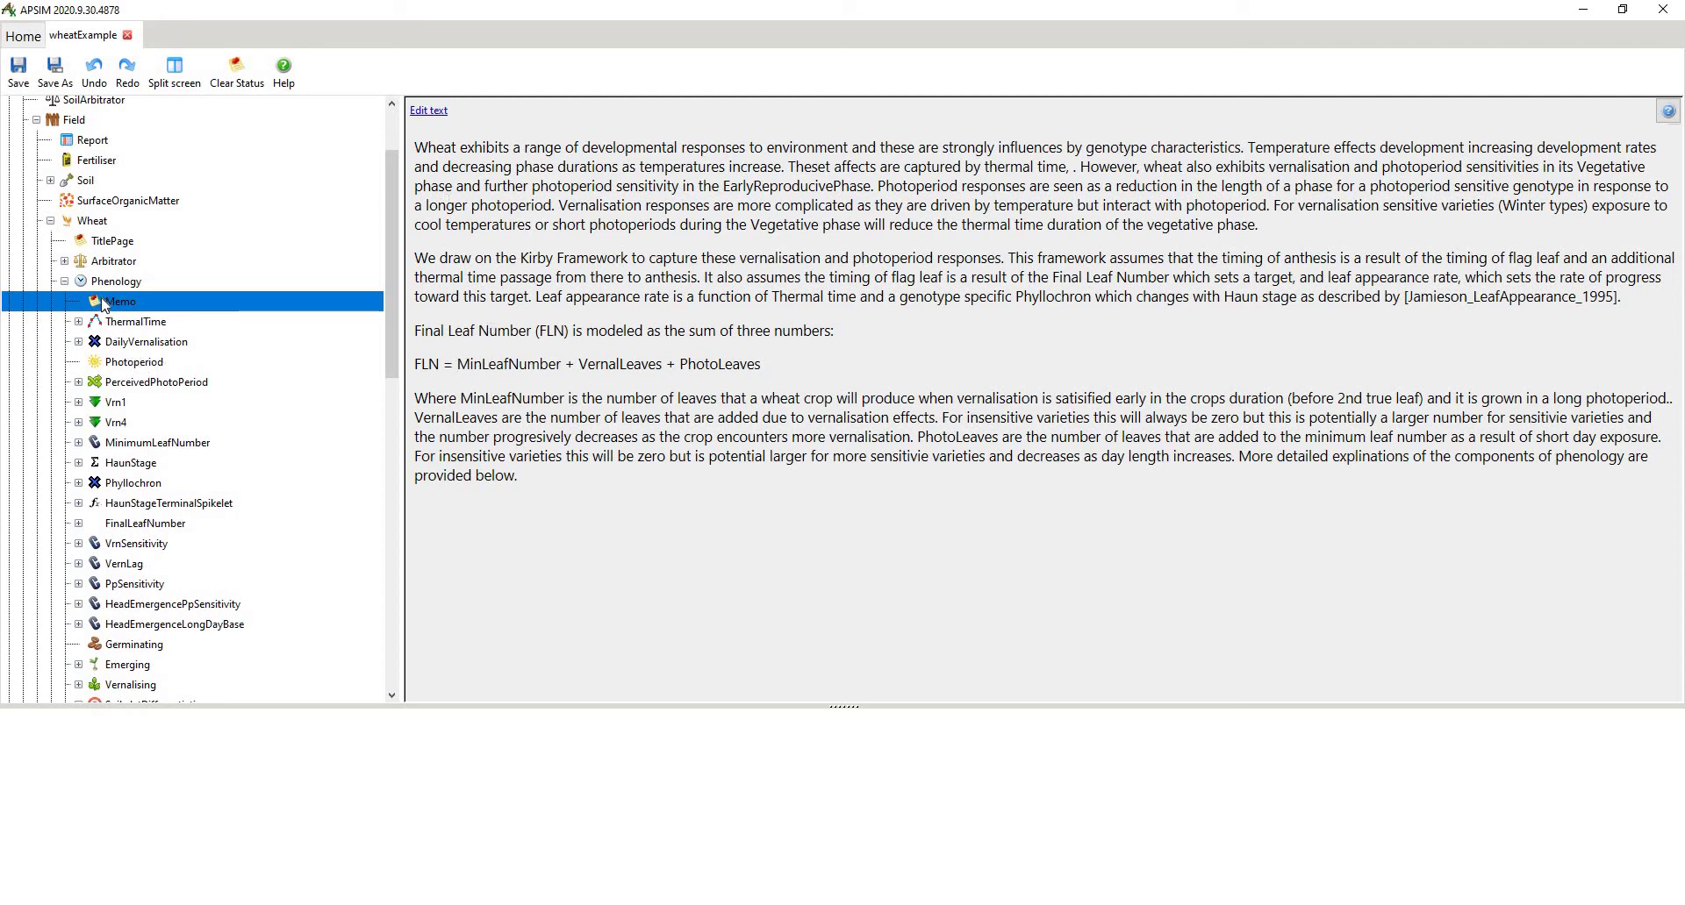
Step: Expand ThermalTime and review its temperature response curve, memo and InterpolationMethod documentation
left_click(100, 328)
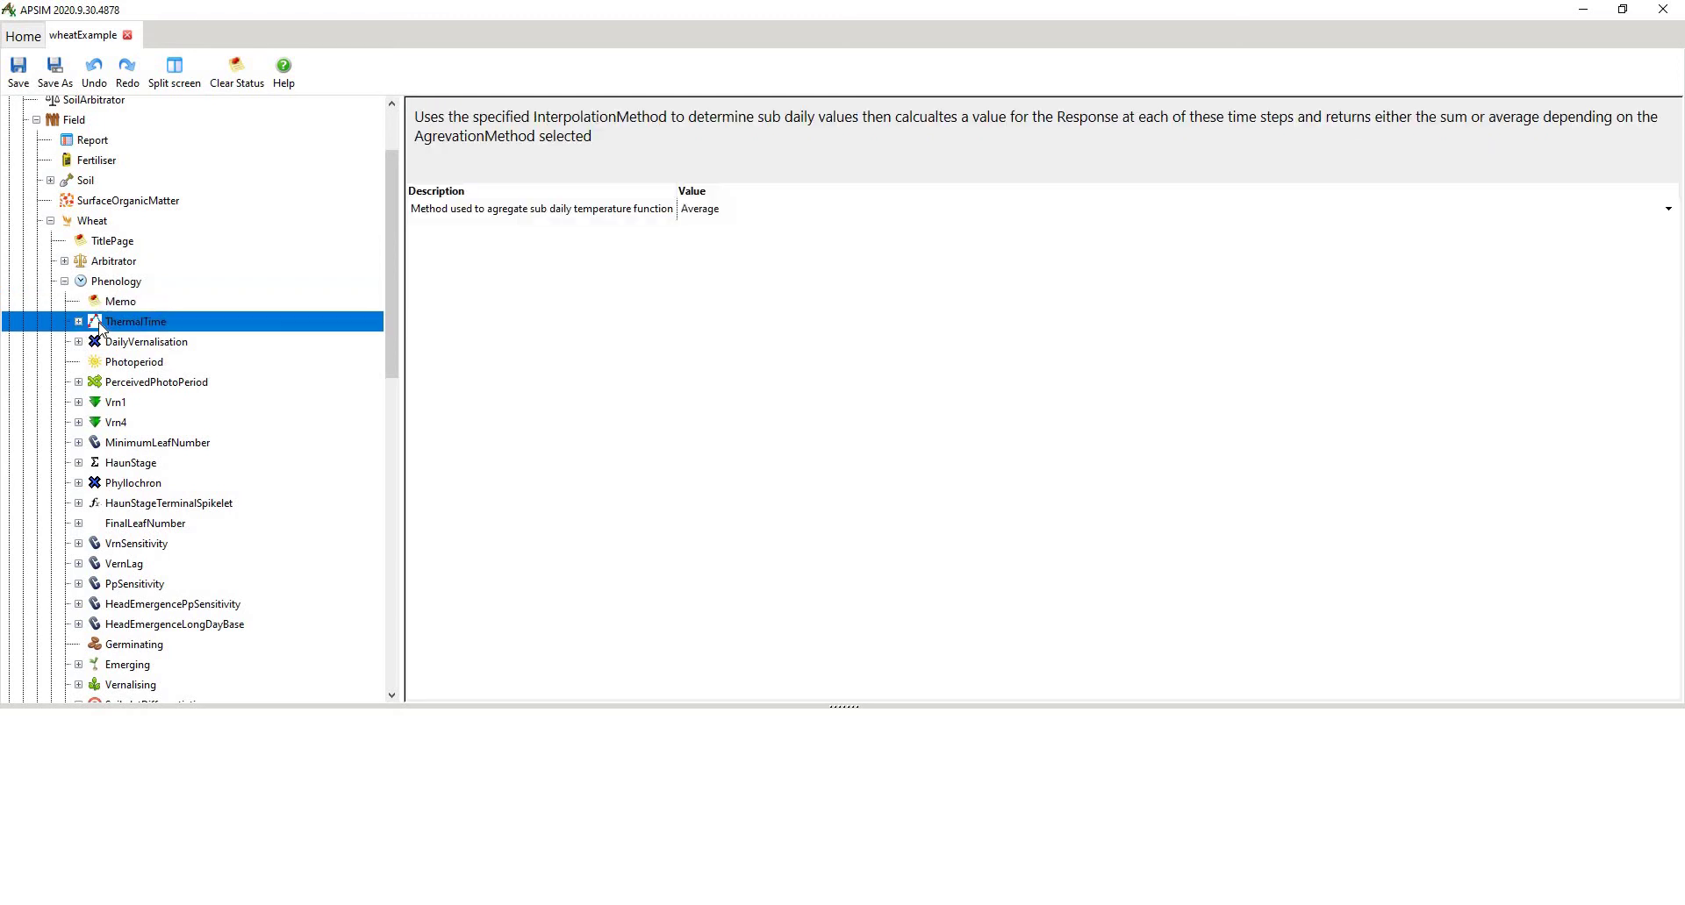
left_click(78, 322)
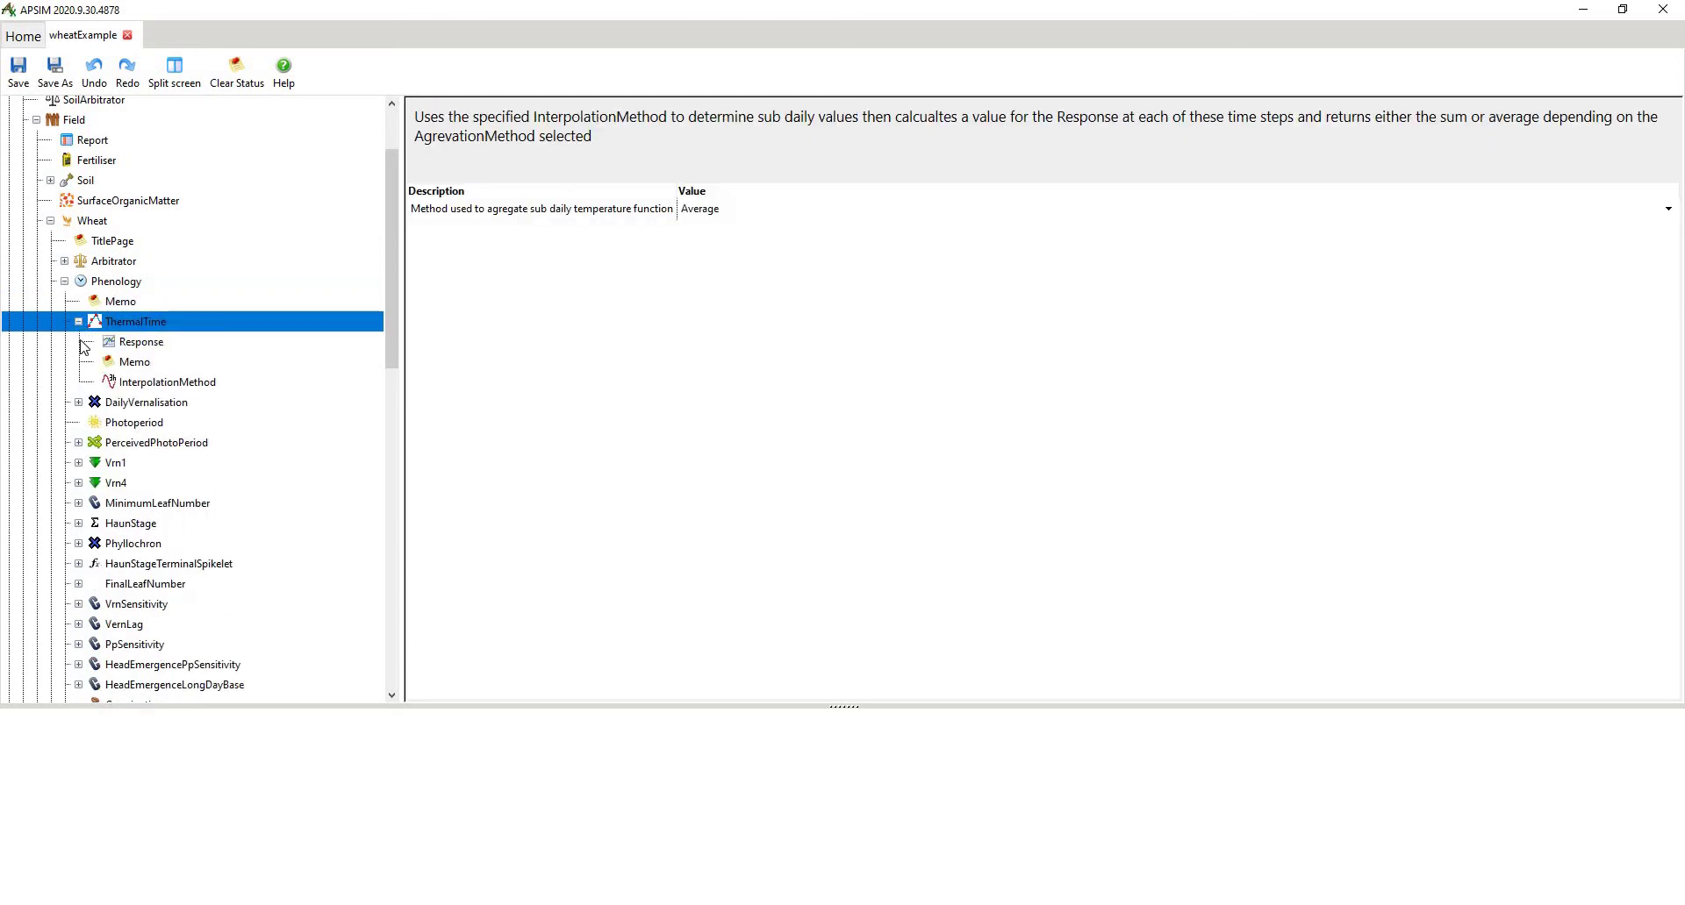
left_click(110, 346)
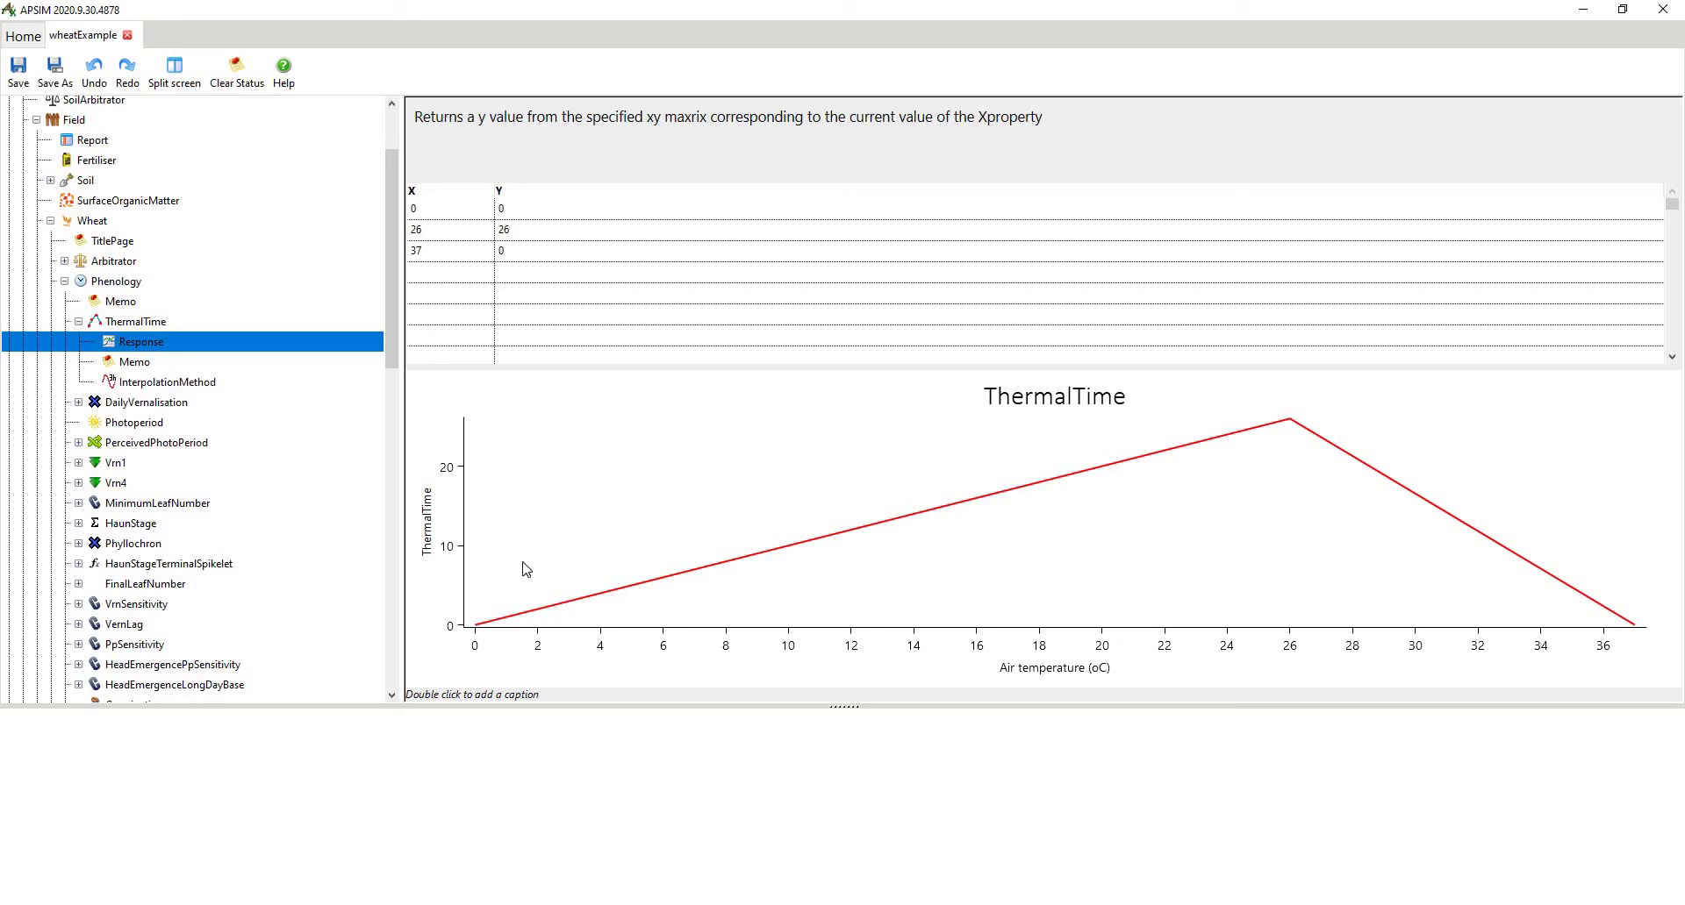
left_click(135, 362)
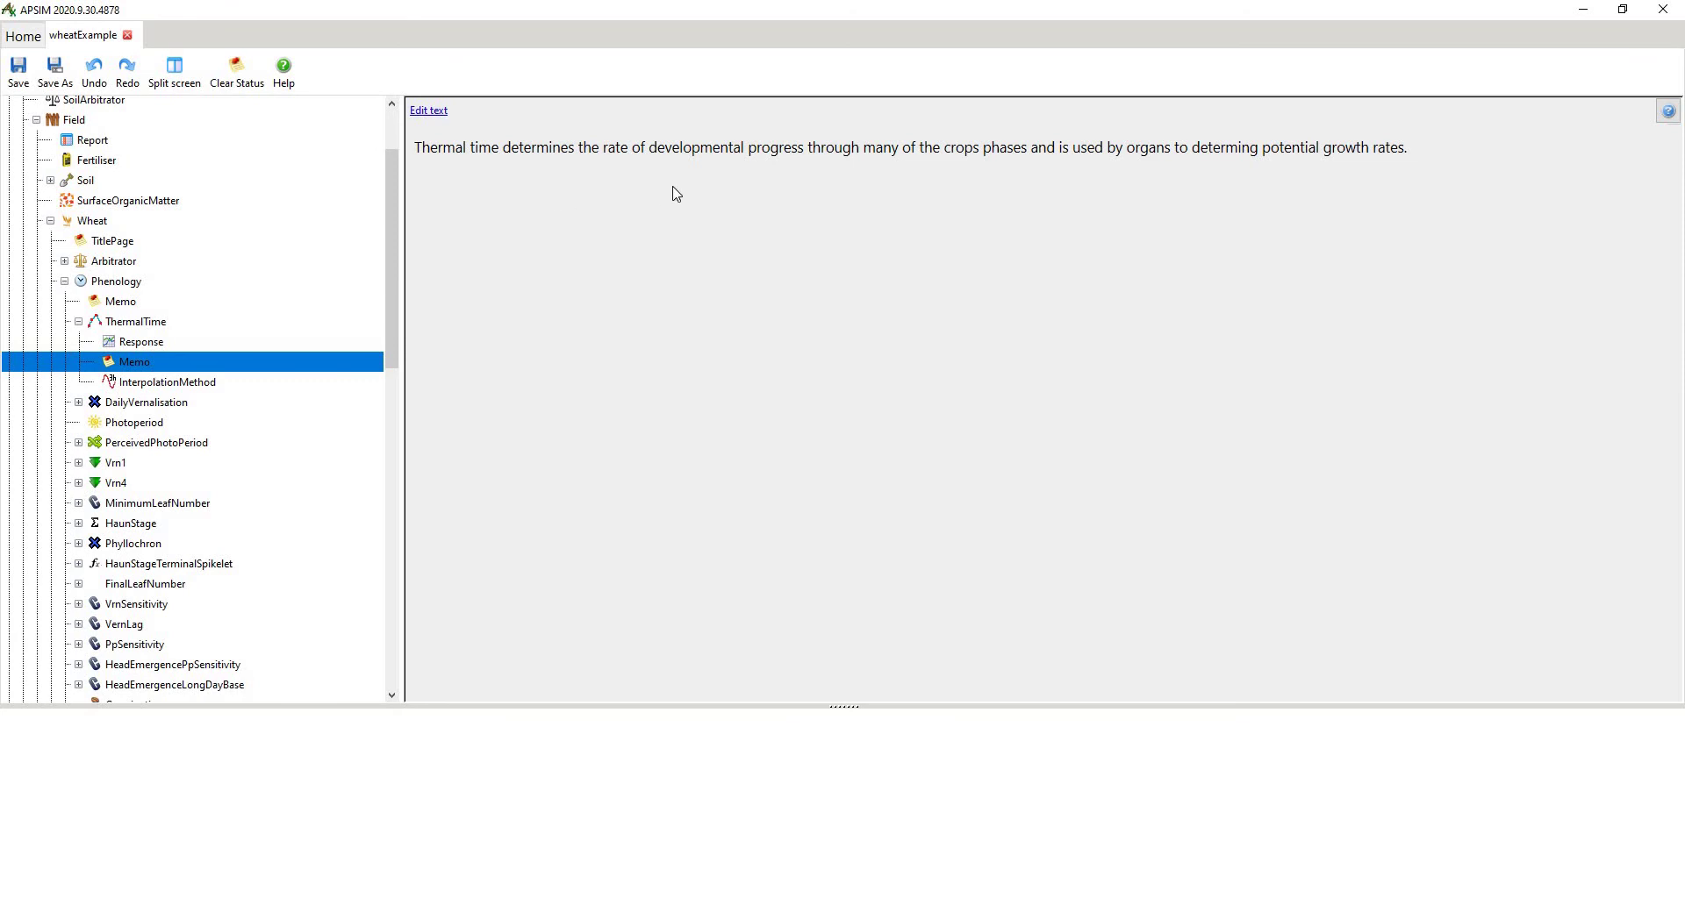
left_click(123, 384)
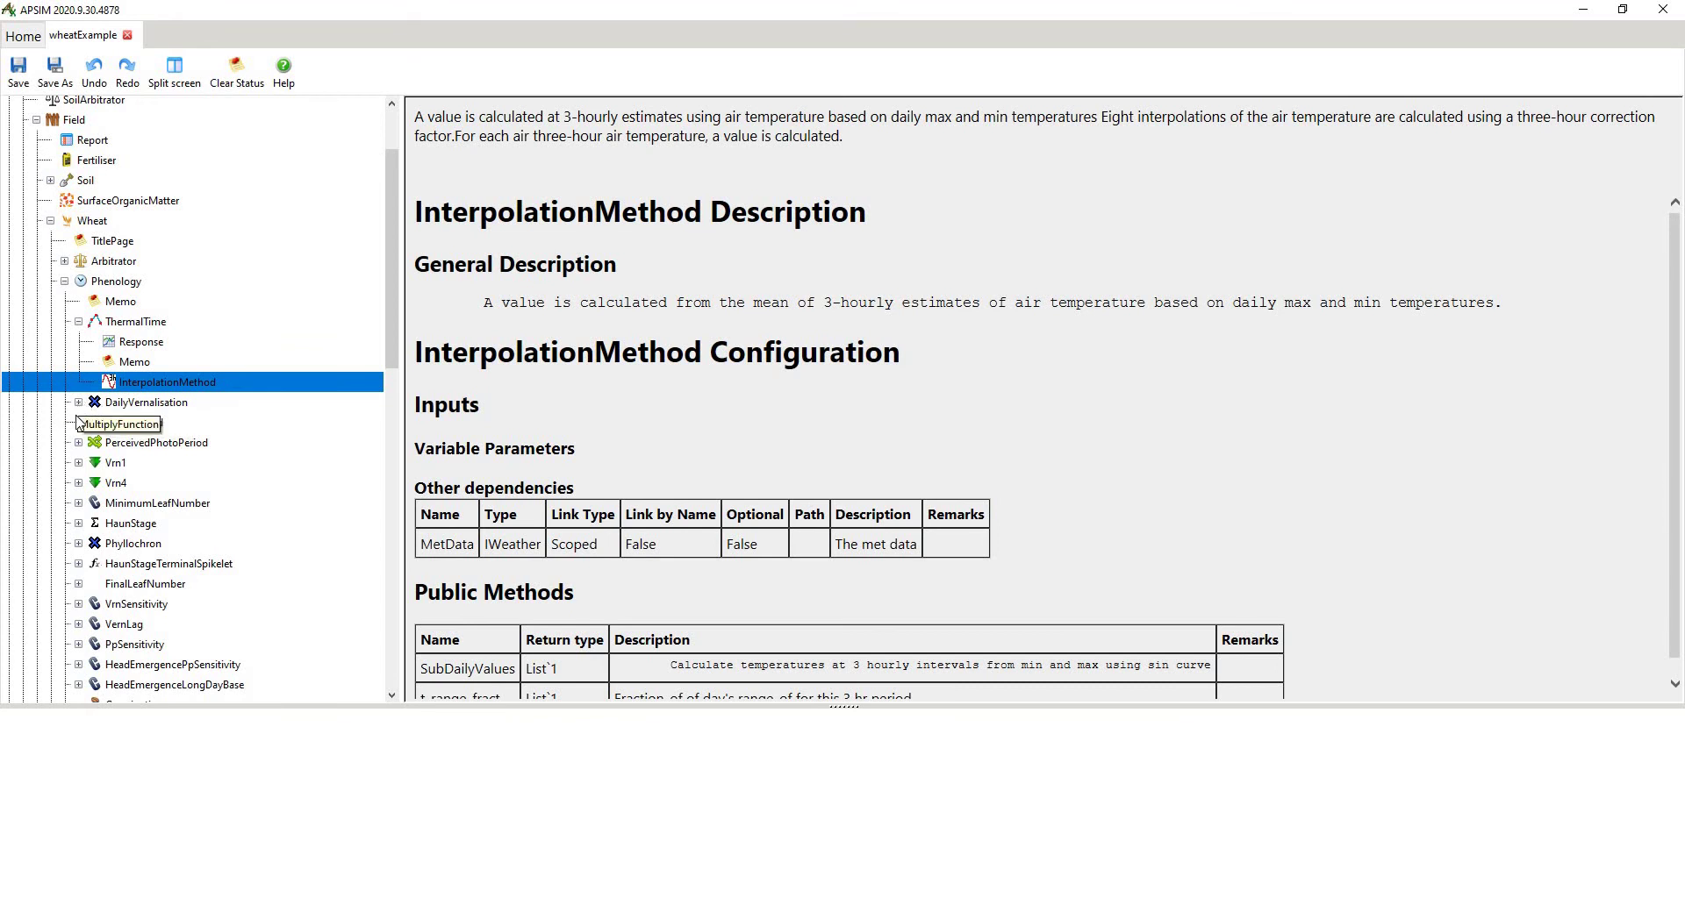
Step: Expand DailyVernalisation, review its memo, DeltaHaunStage and TempResponseProfile curve, then collapse TempResponseProfile
left_click(78, 402)
left_click(142, 427)
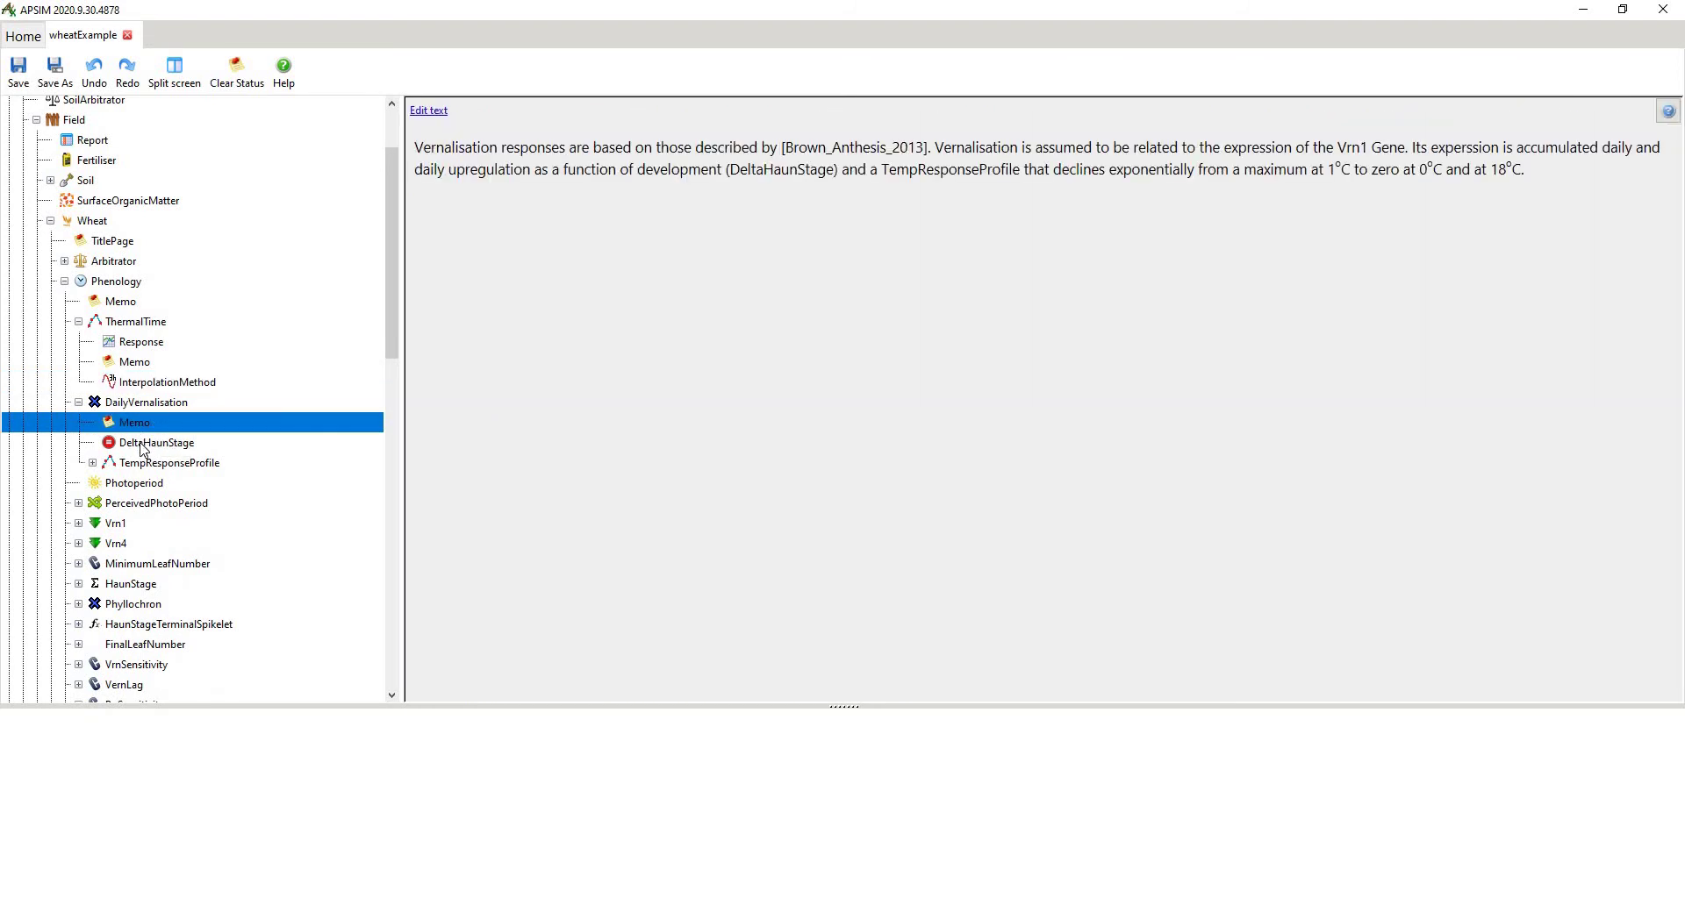
left_click(145, 448)
left_click(93, 463)
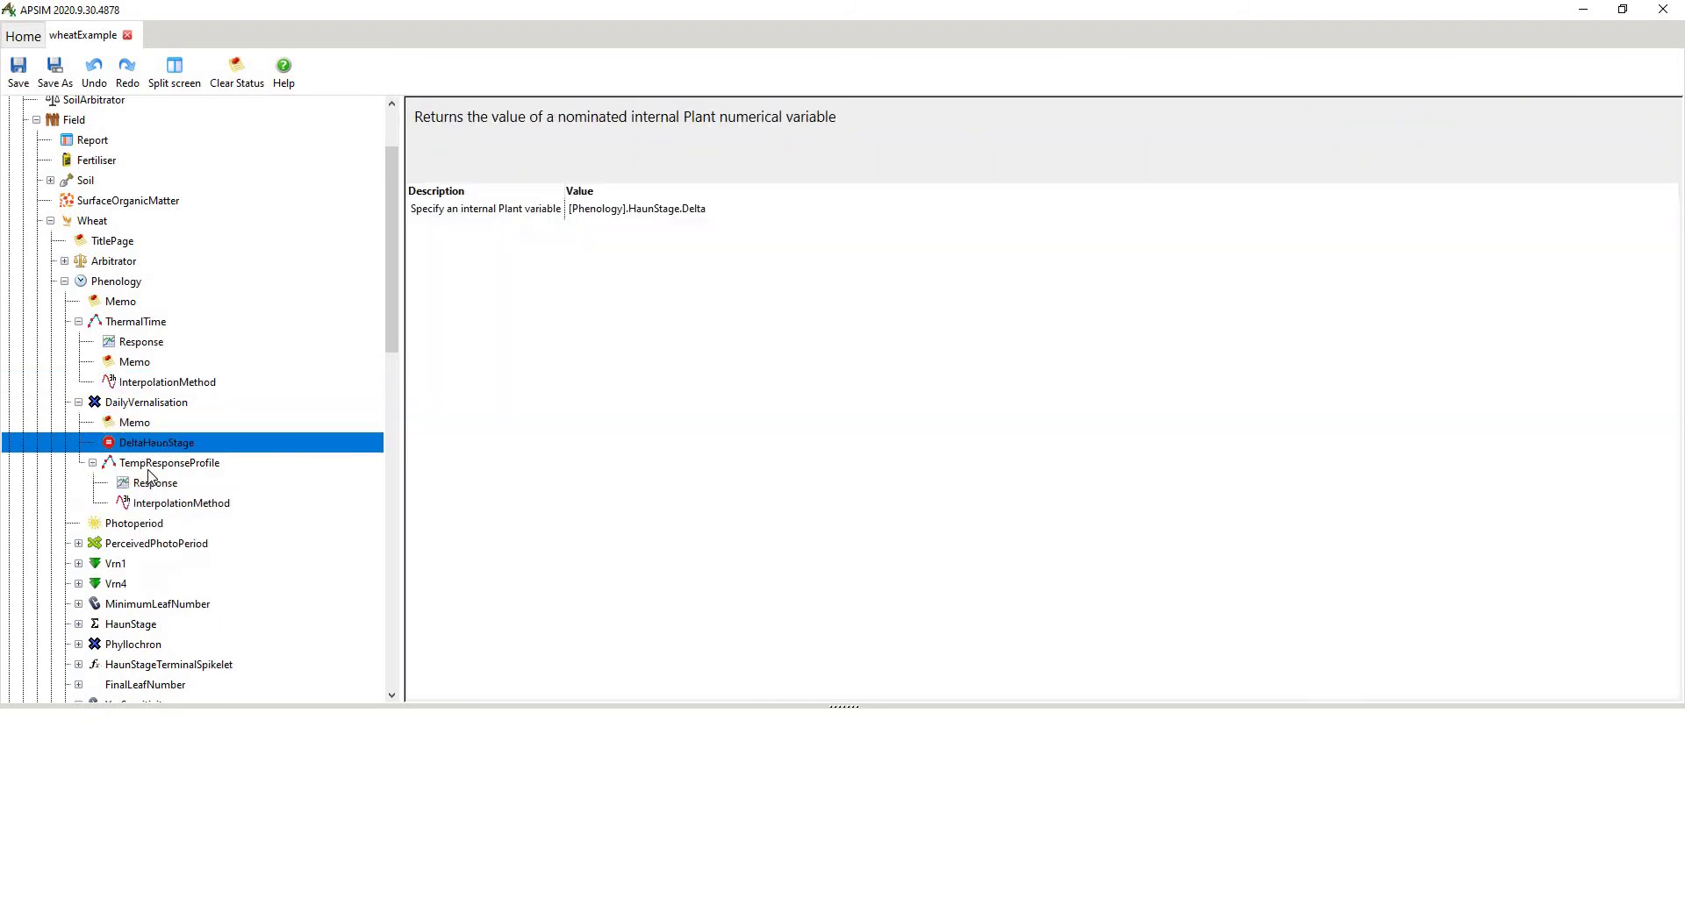
left_click(157, 489)
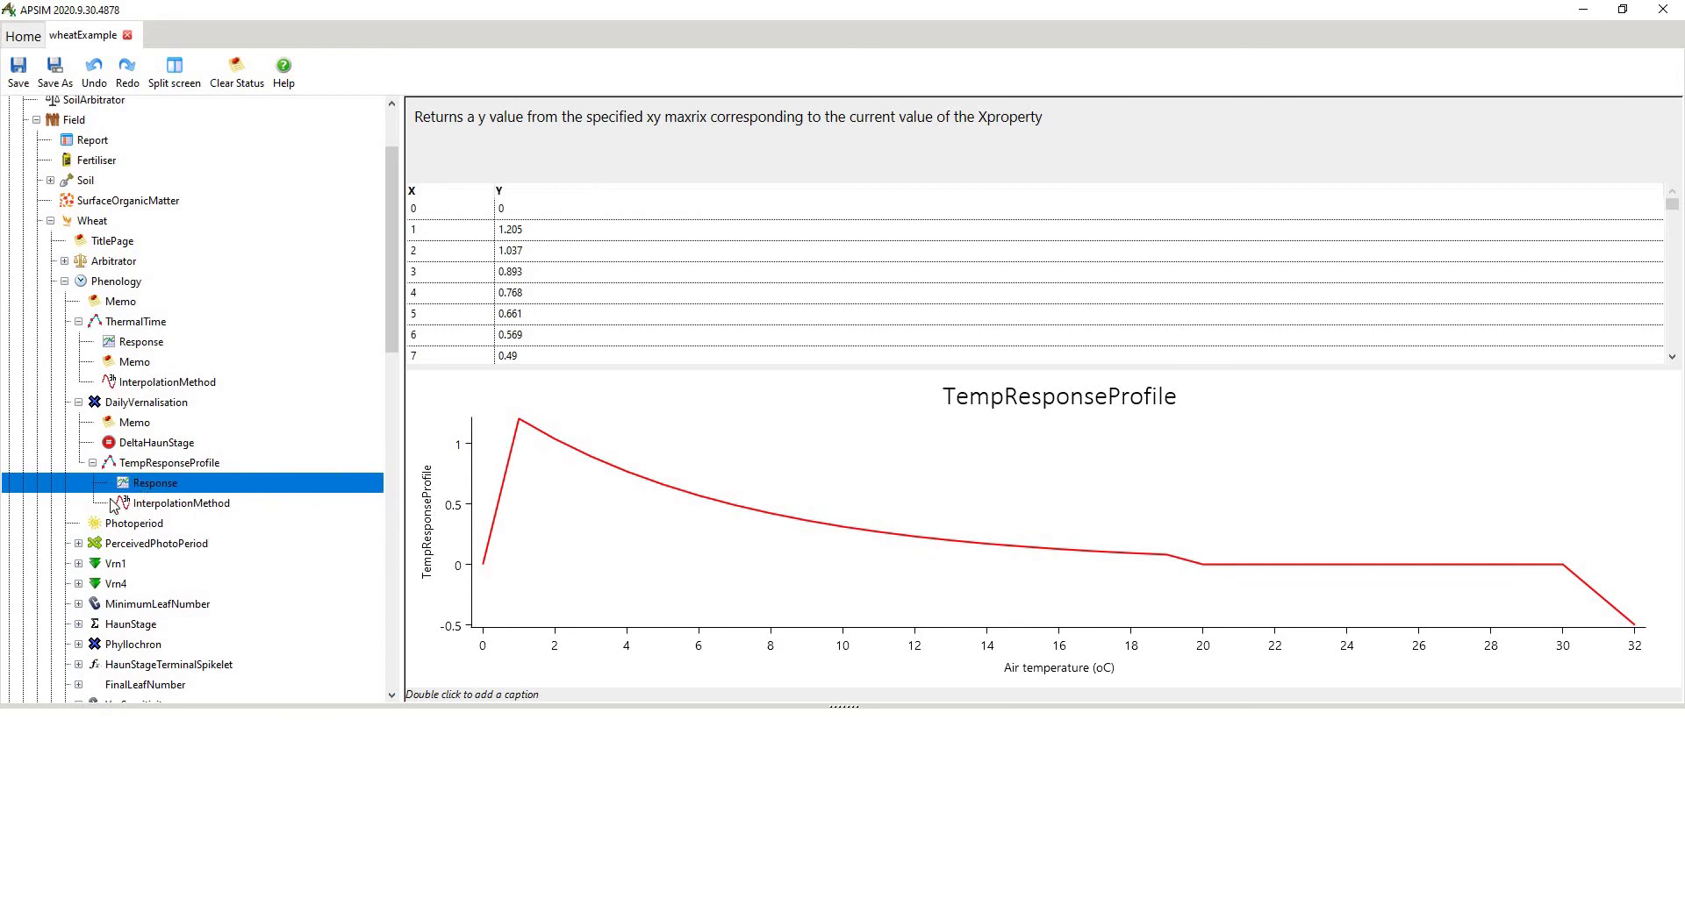
key("Left")
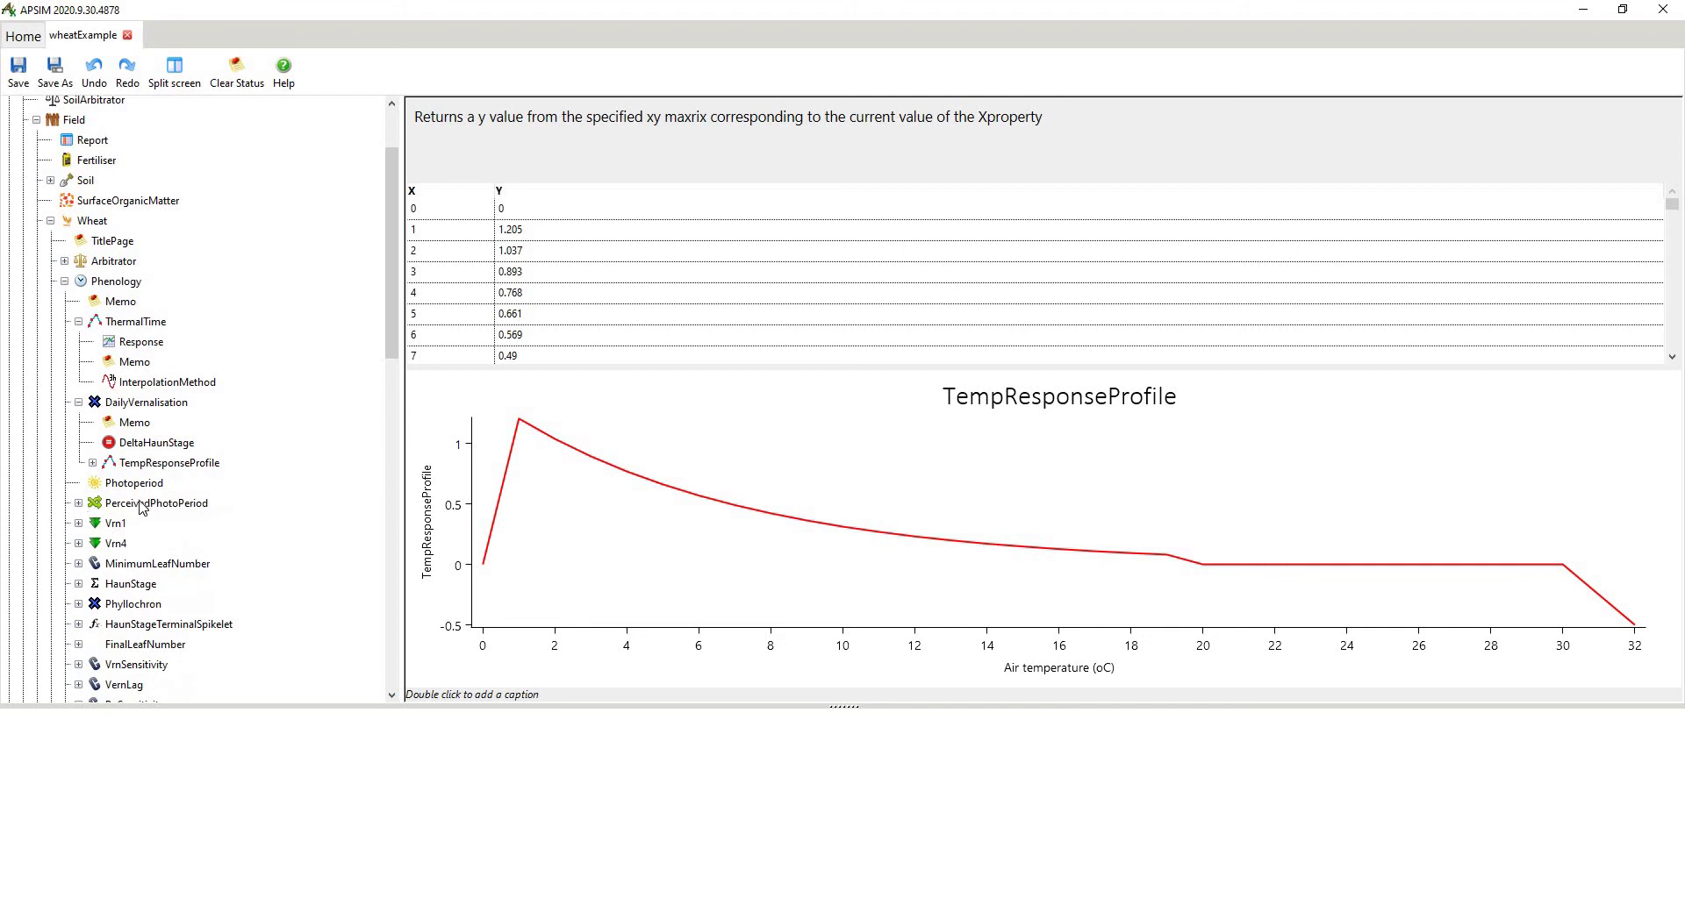
scroll(111, 482, "down", 1)
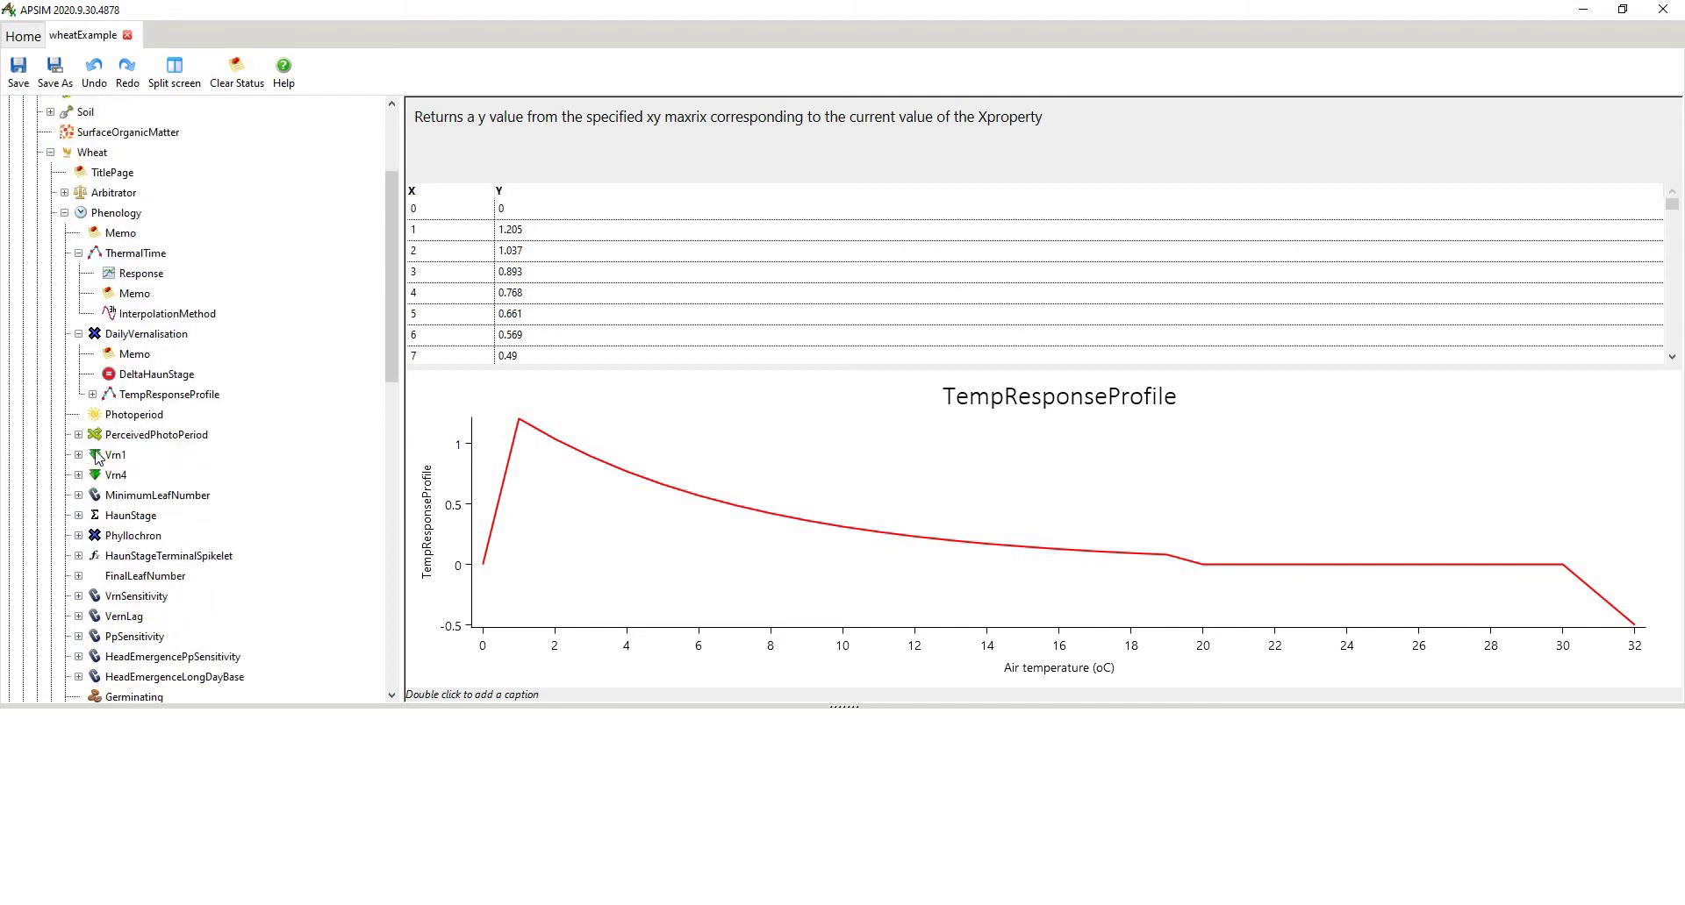
Step: Expand PerceivedPhotoPeriod and ApexBelowGround to show its Photoperiod constant of 0 h, then expand ApexAboveGround
left_click(78, 434)
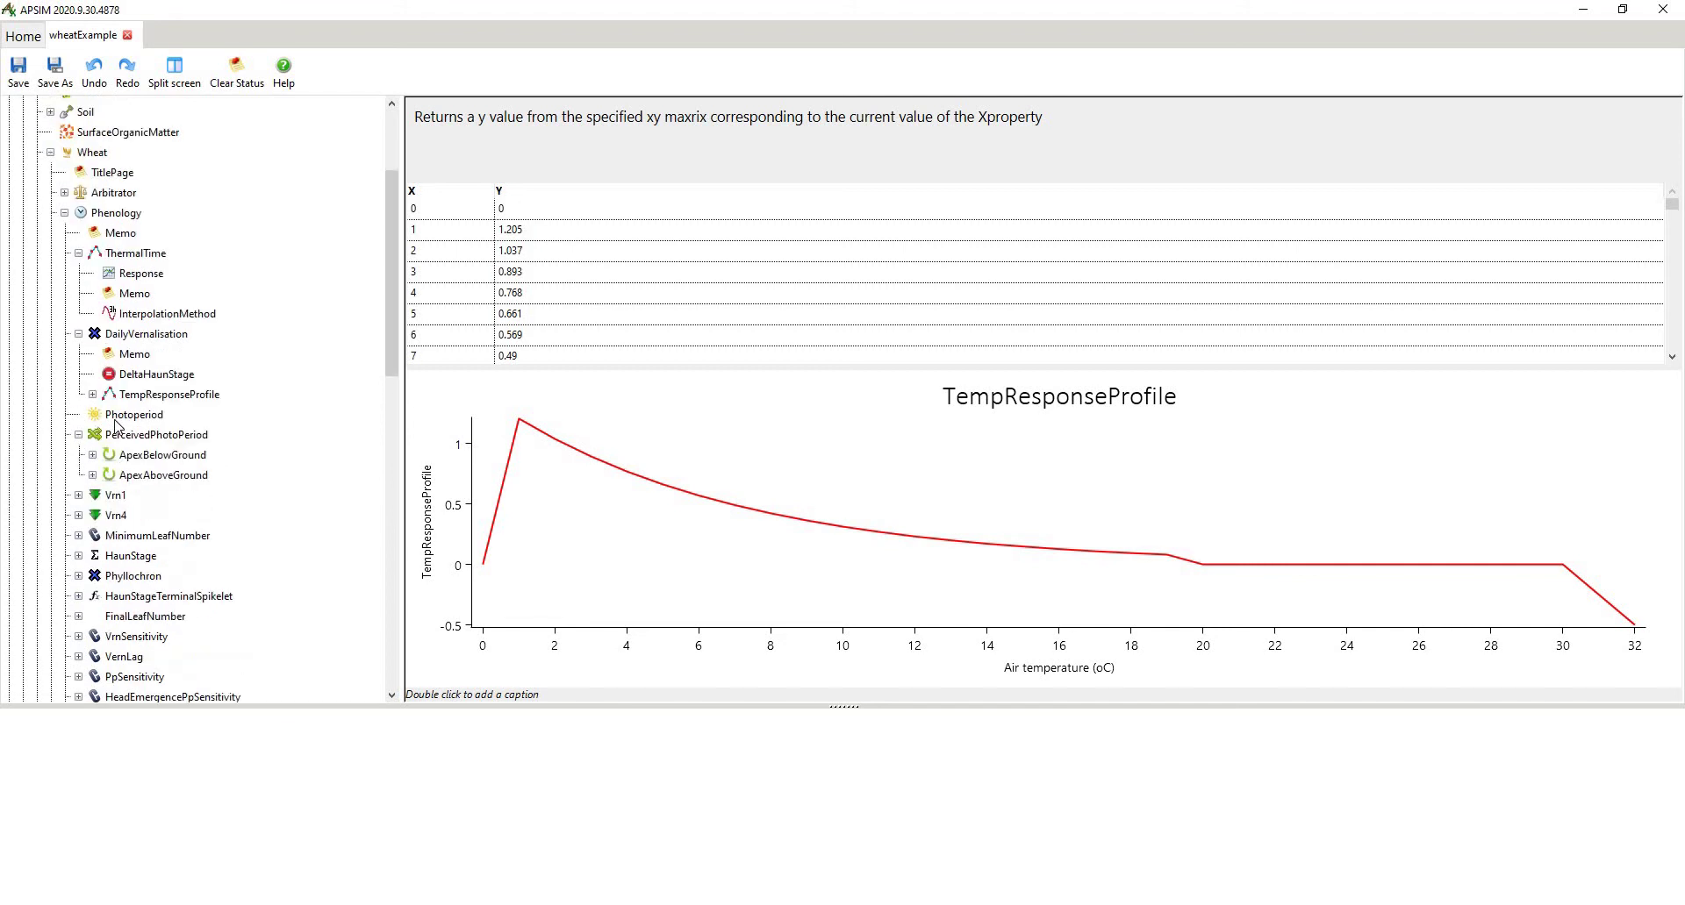
left_click(116, 416)
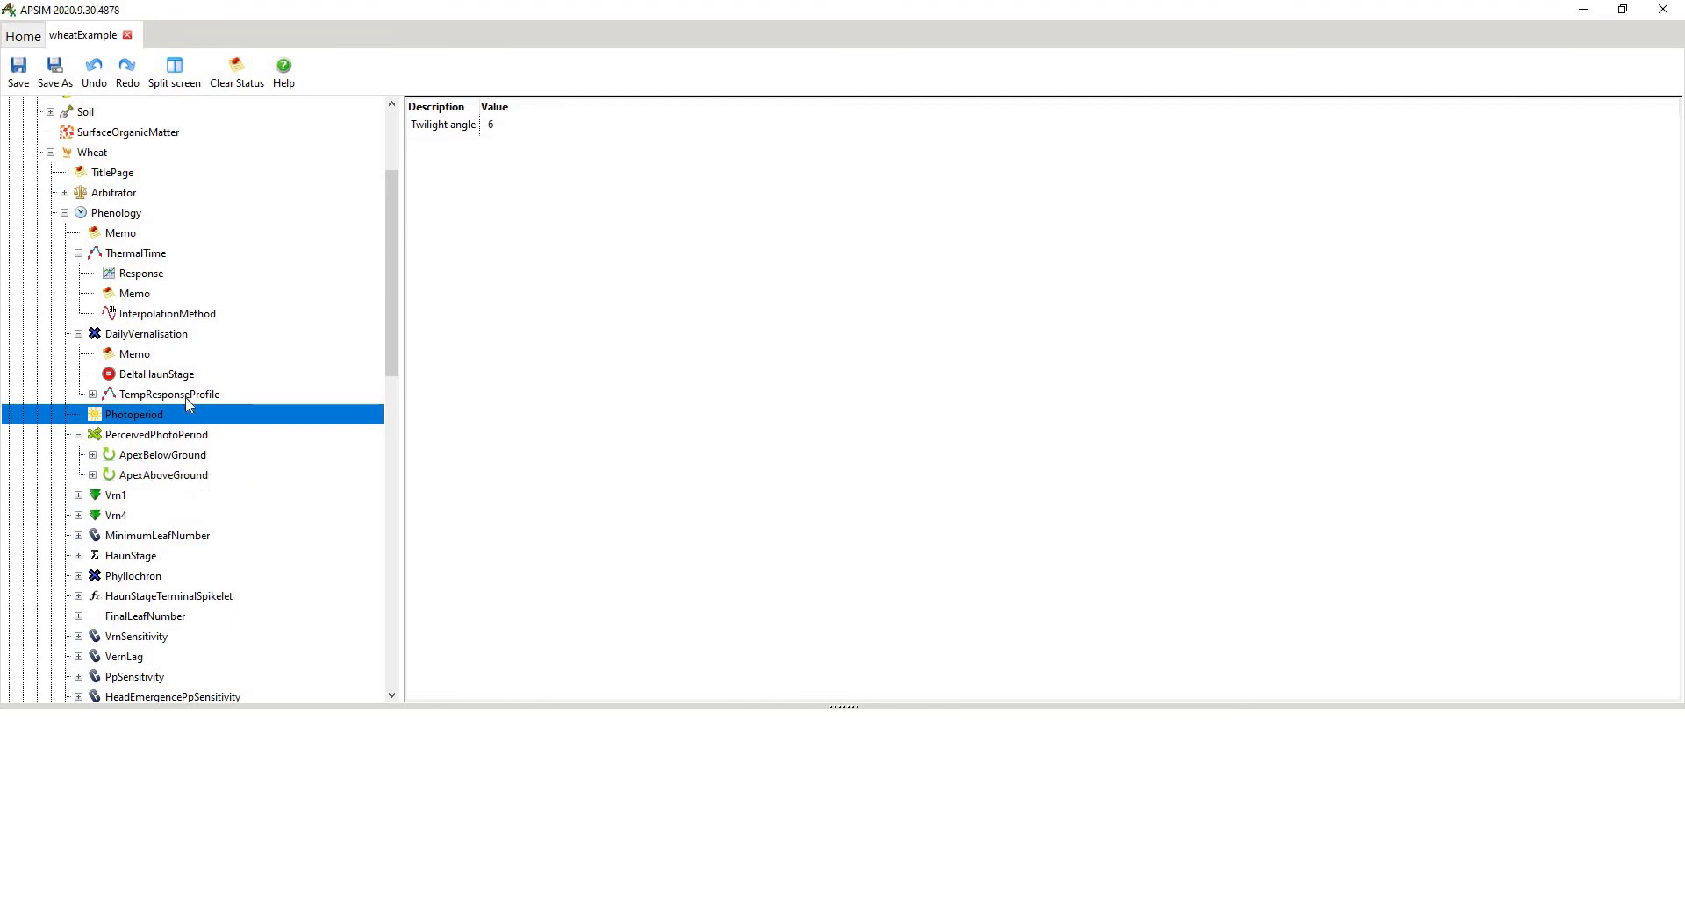
key("Down")
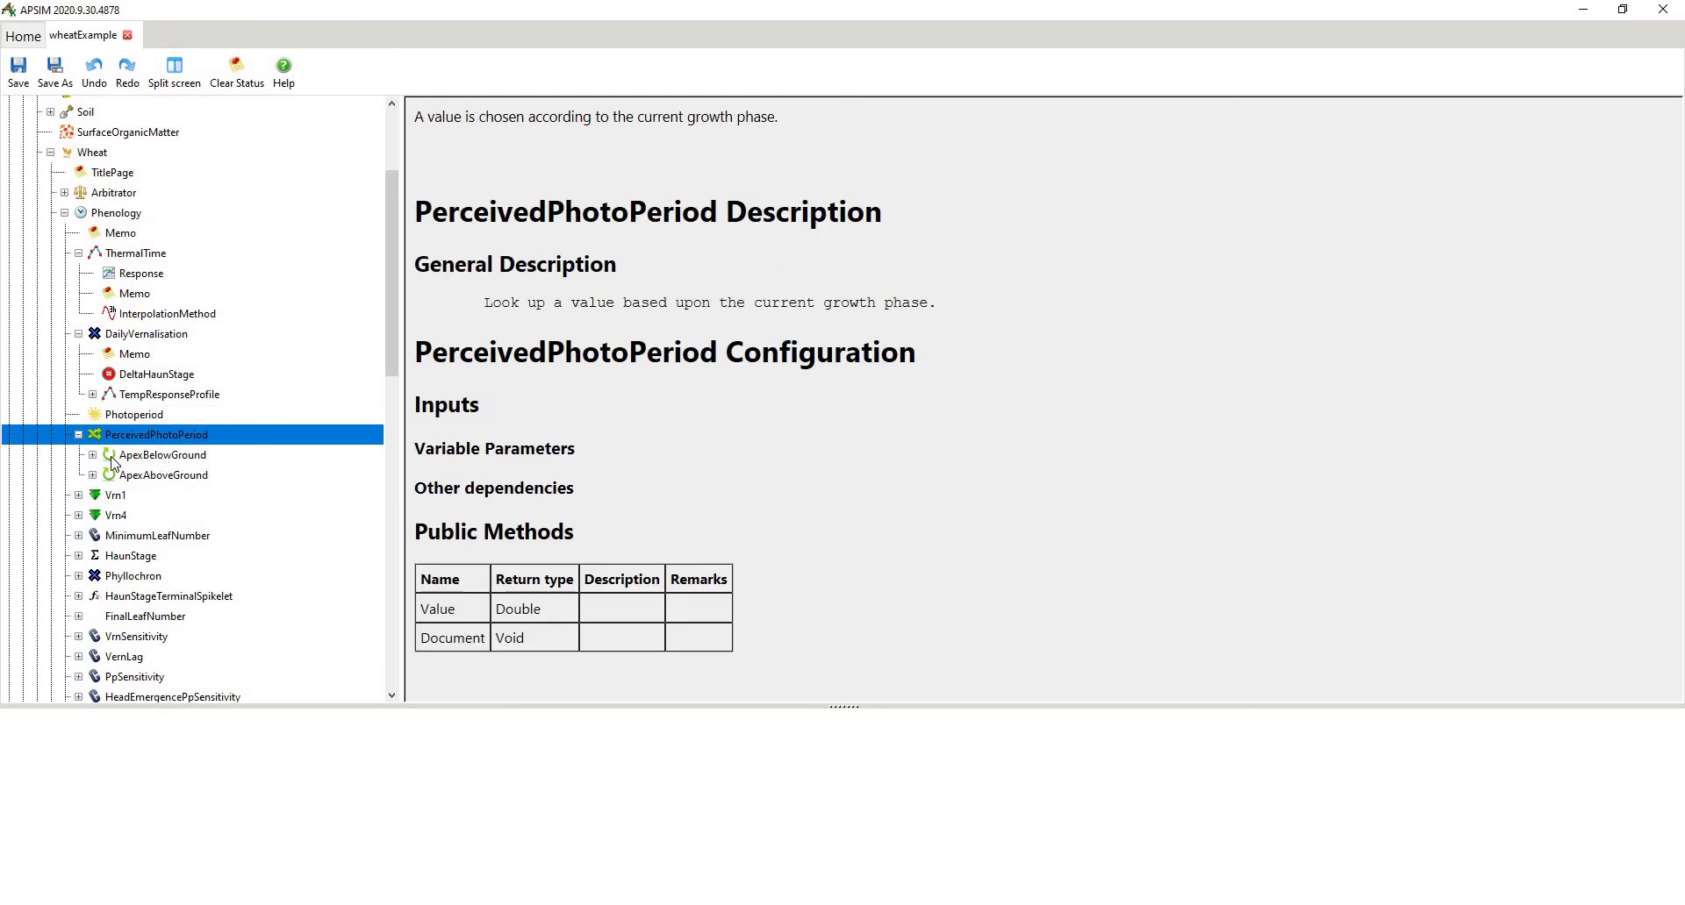
double_click(138, 461)
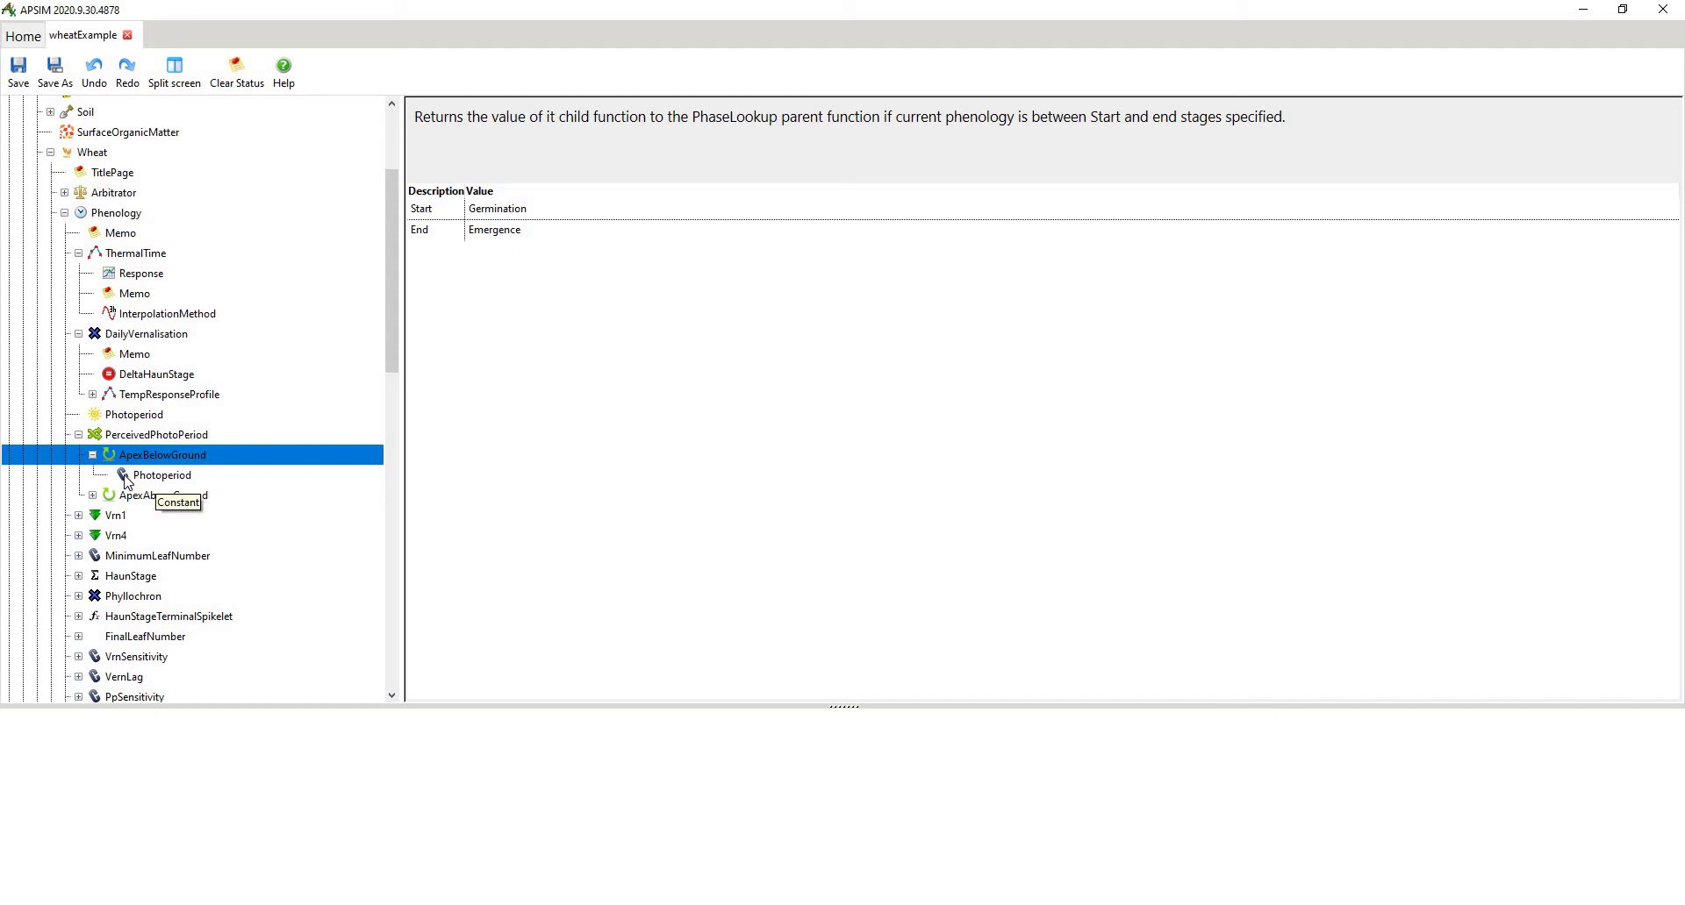
left_click(141, 479)
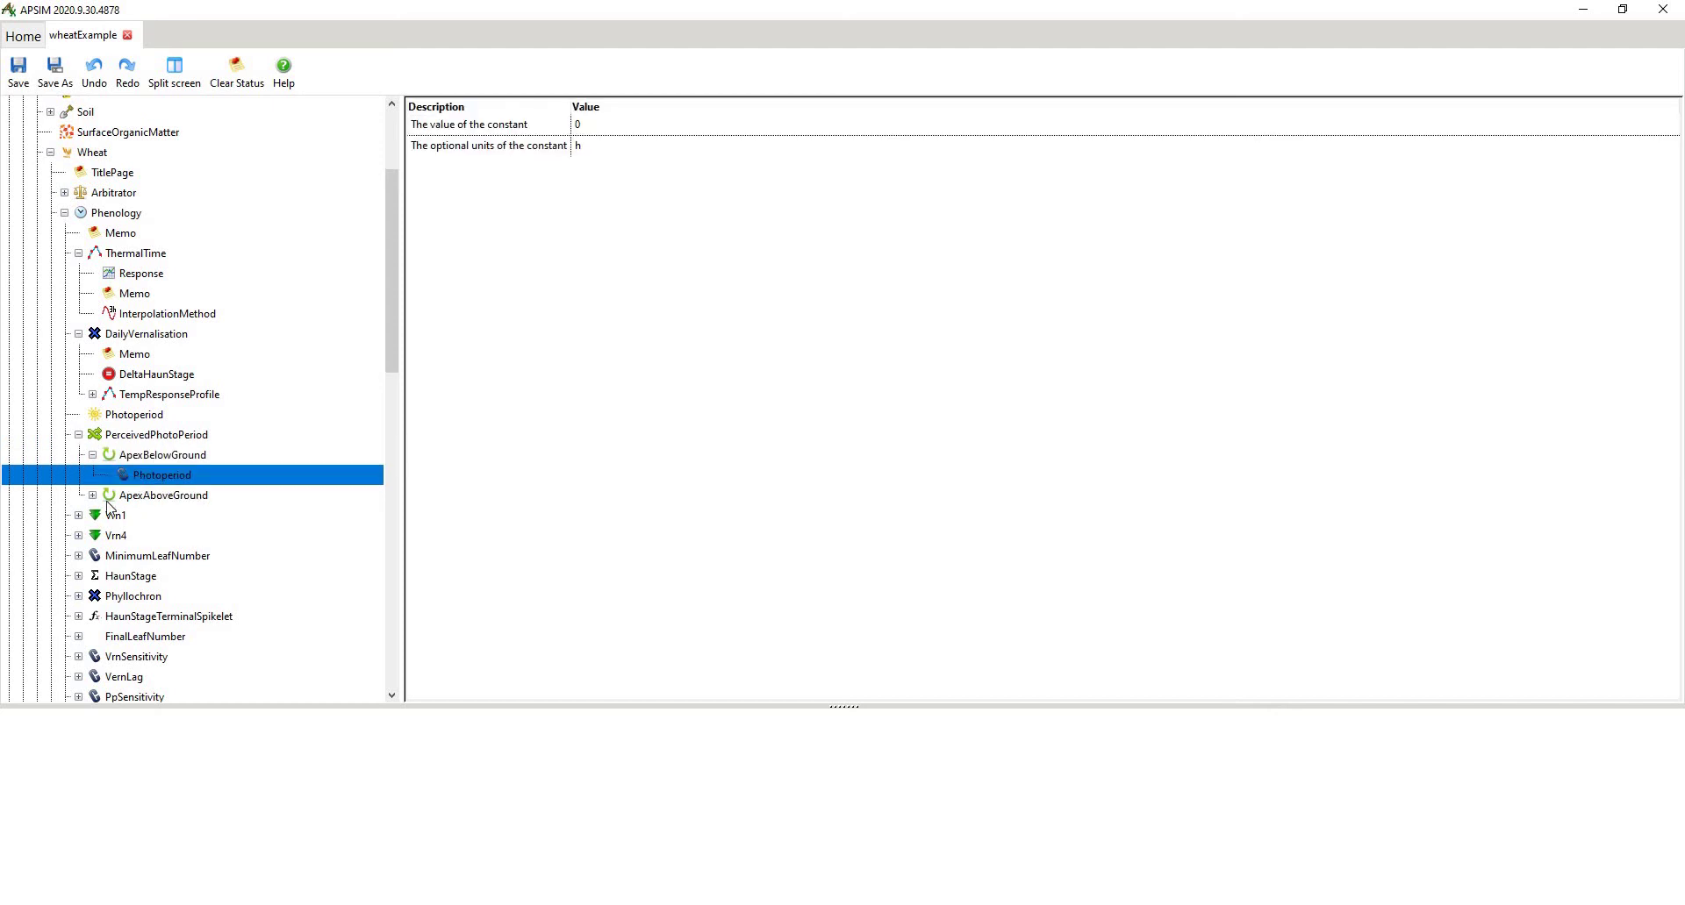
left_click(92, 495)
scroll(137, 533, "down", 7)
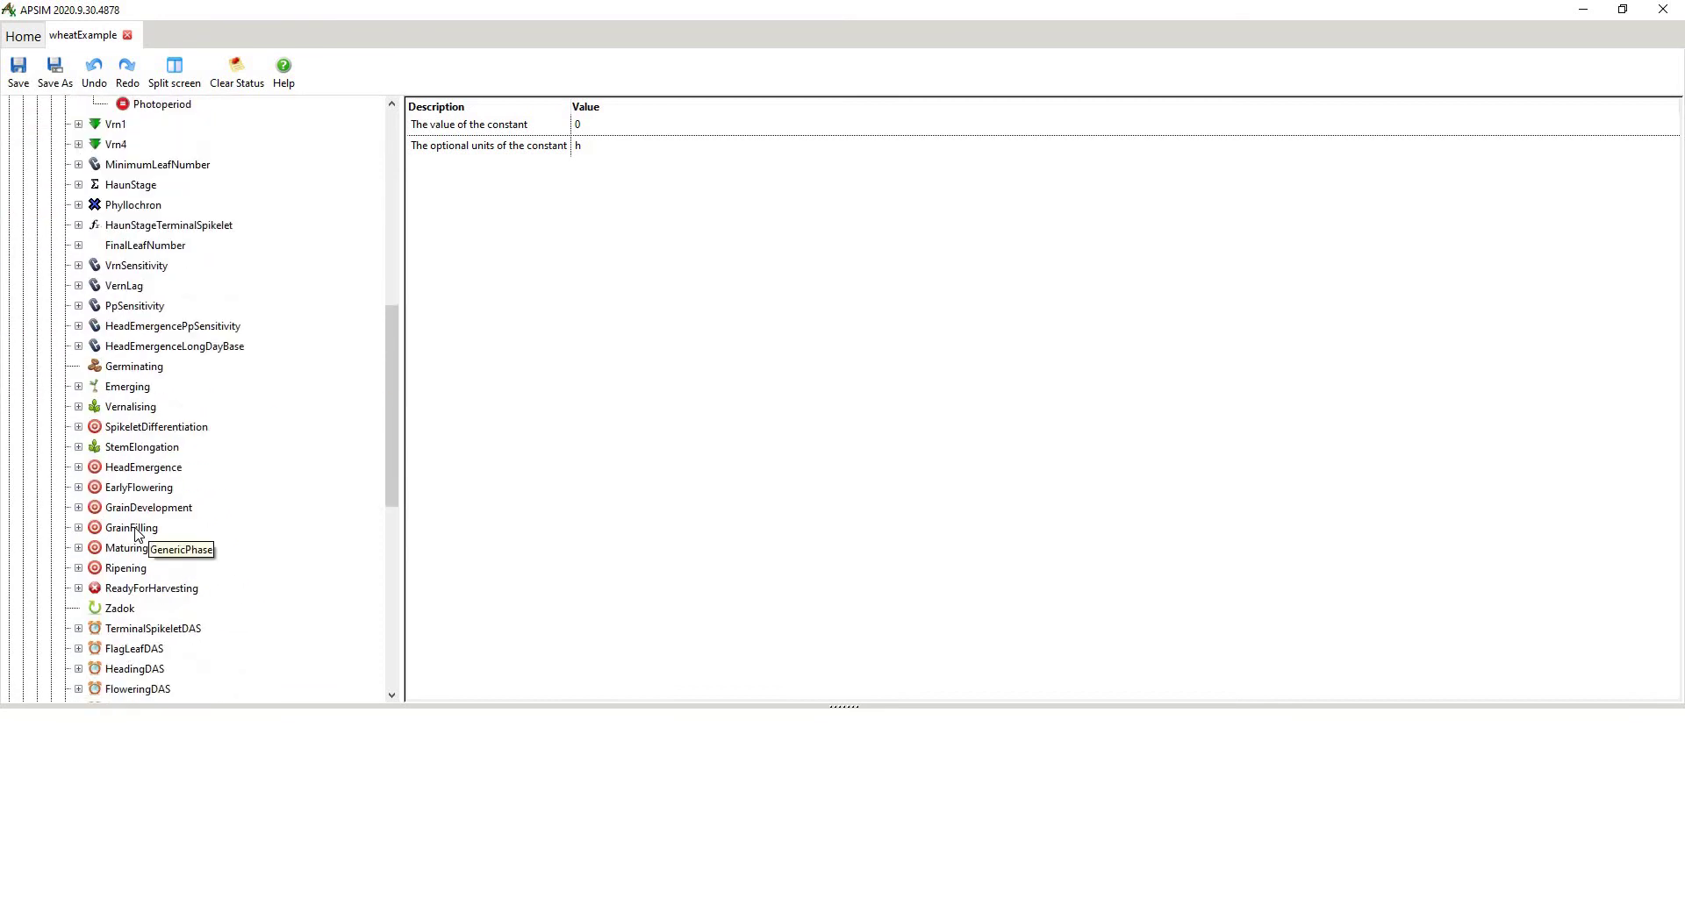
scroll(138, 534, "up", 2)
scroll(138, 533, "down", 1)
scroll(137, 533, "down", 1)
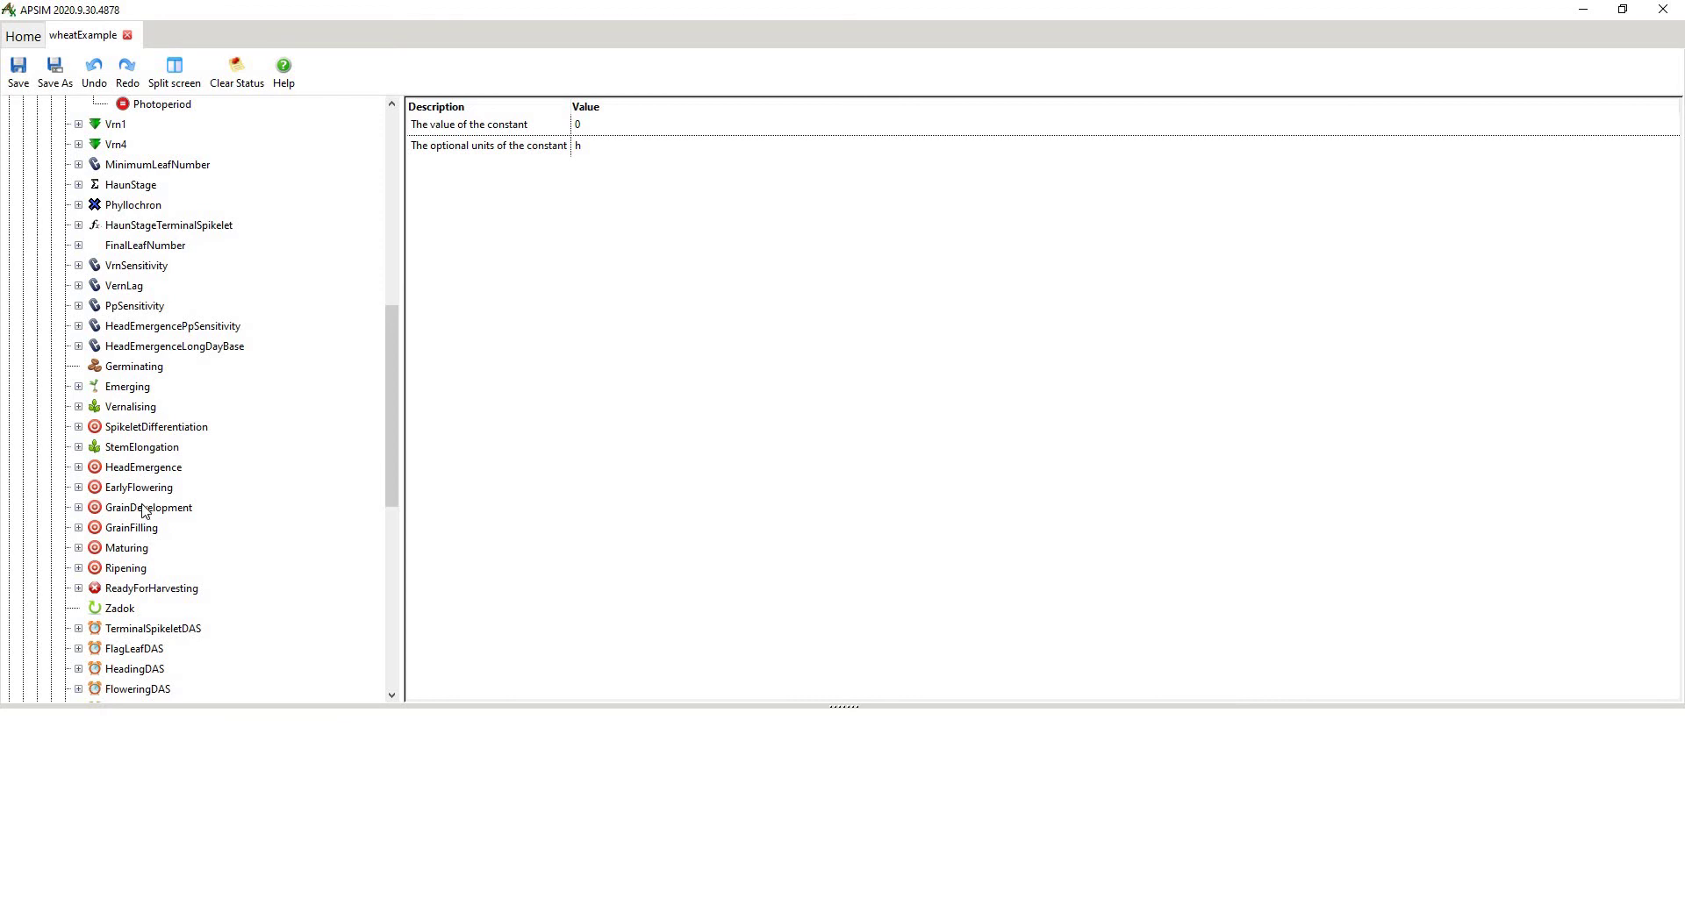
scroll(143, 511, "down", 2)
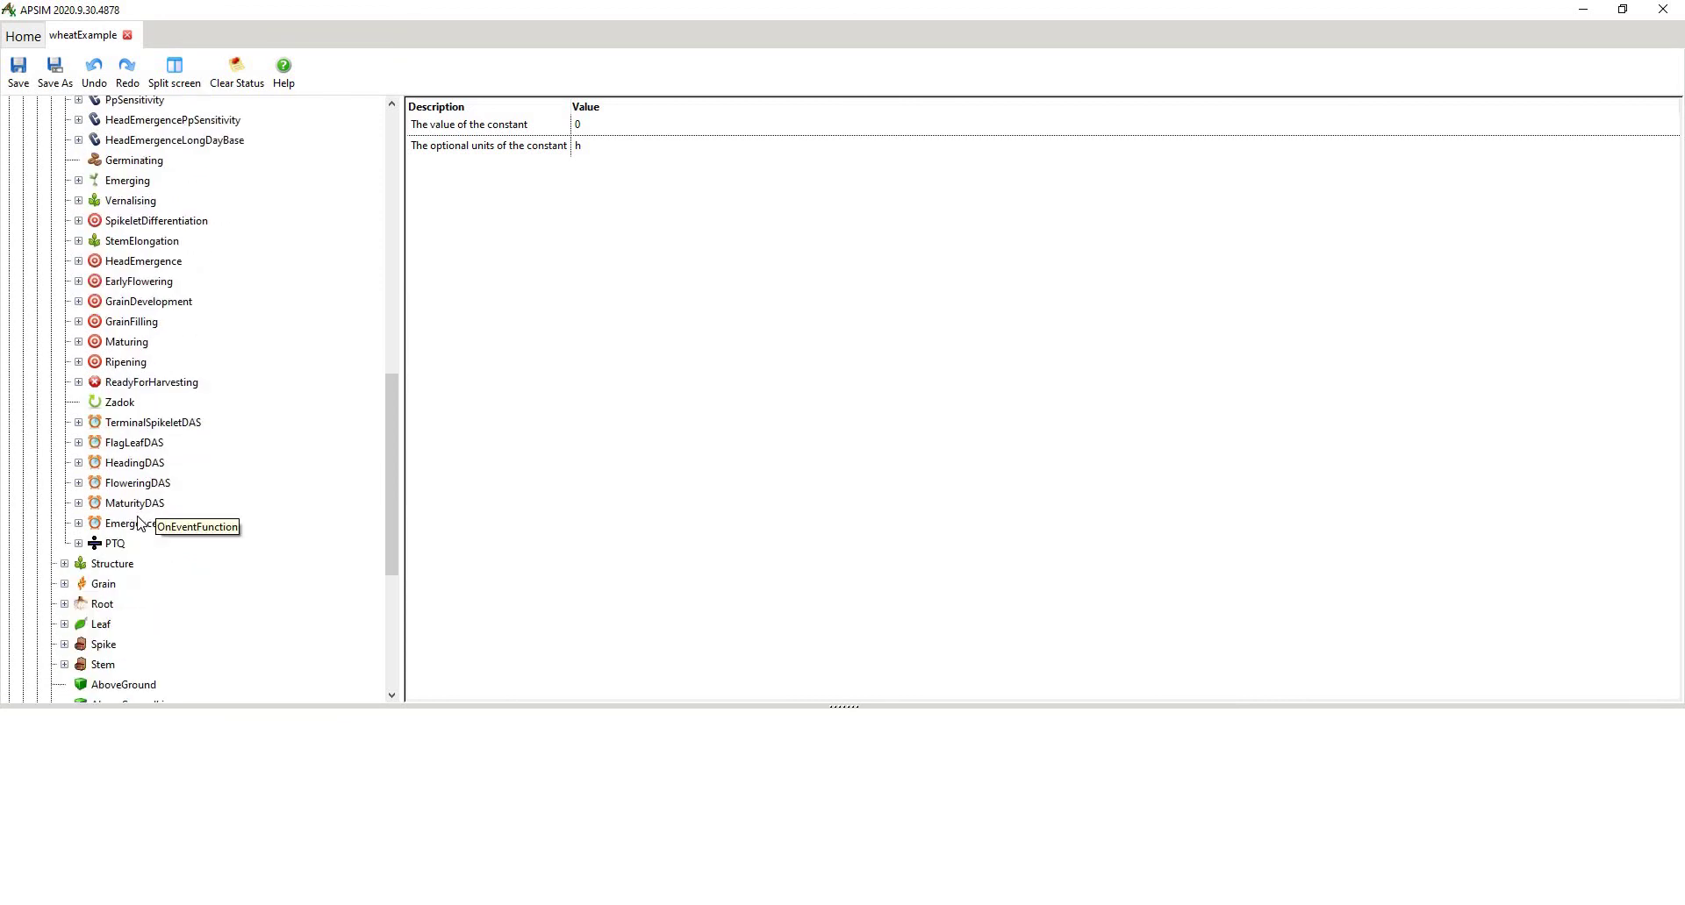
scroll(141, 522, "down", 1)
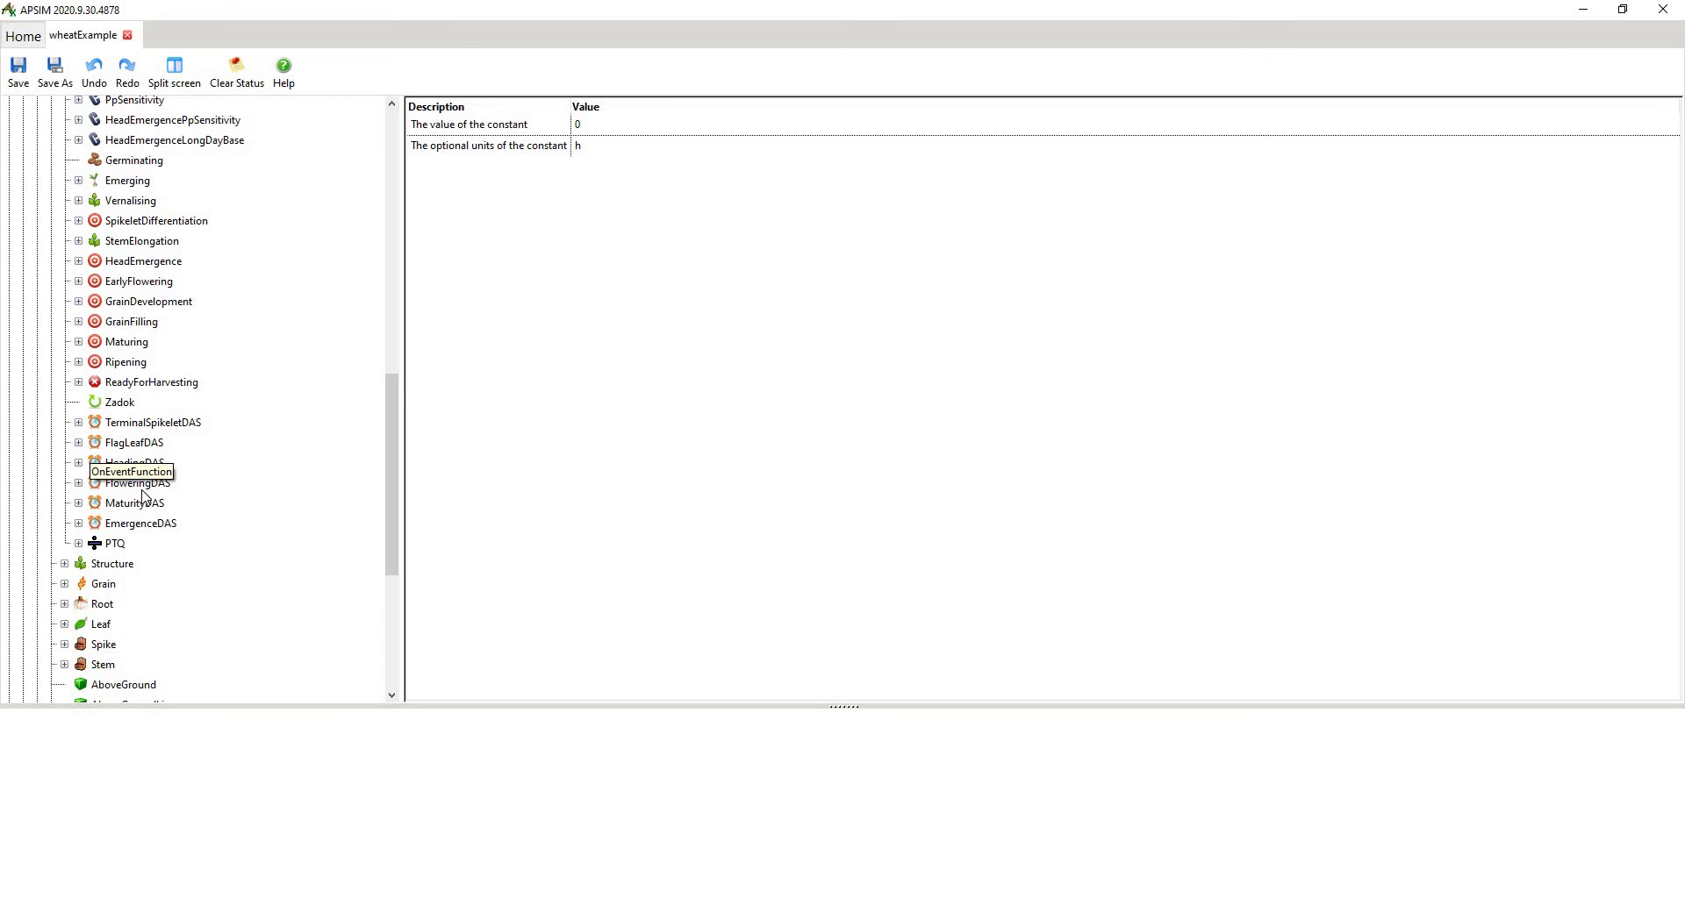
scroll(149, 496, "up", 1)
scroll(150, 498, "down", 1)
scroll(145, 483, "up", 5)
scroll(97, 588, "down", 5)
scroll(88, 587, "down", 1)
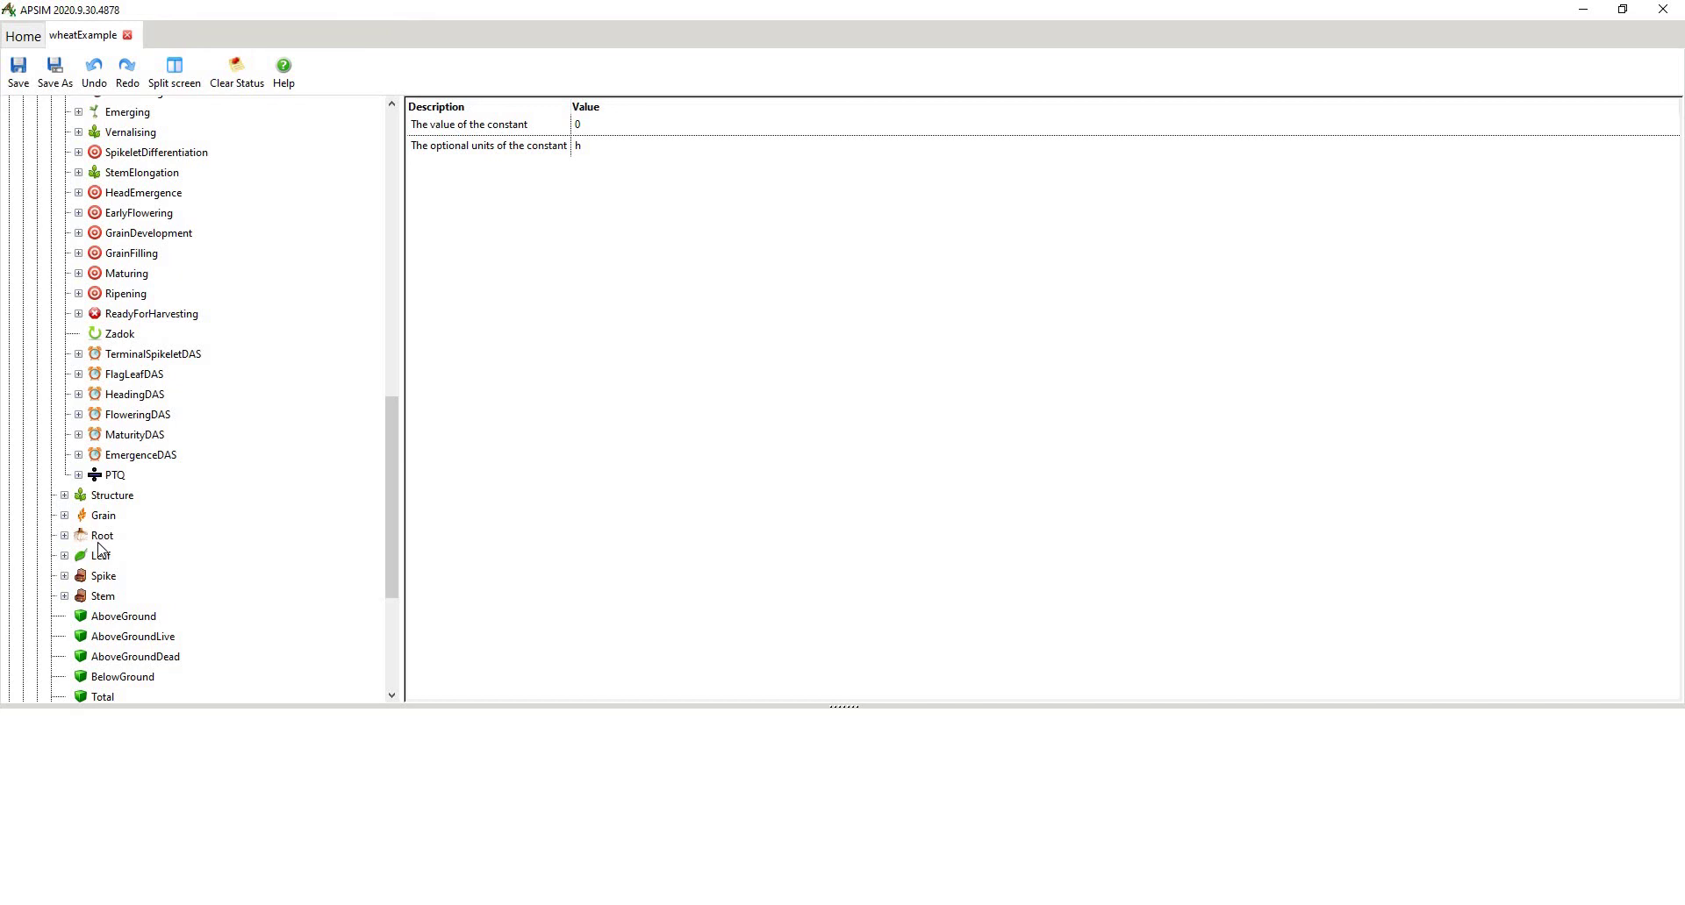
left_click(64, 496)
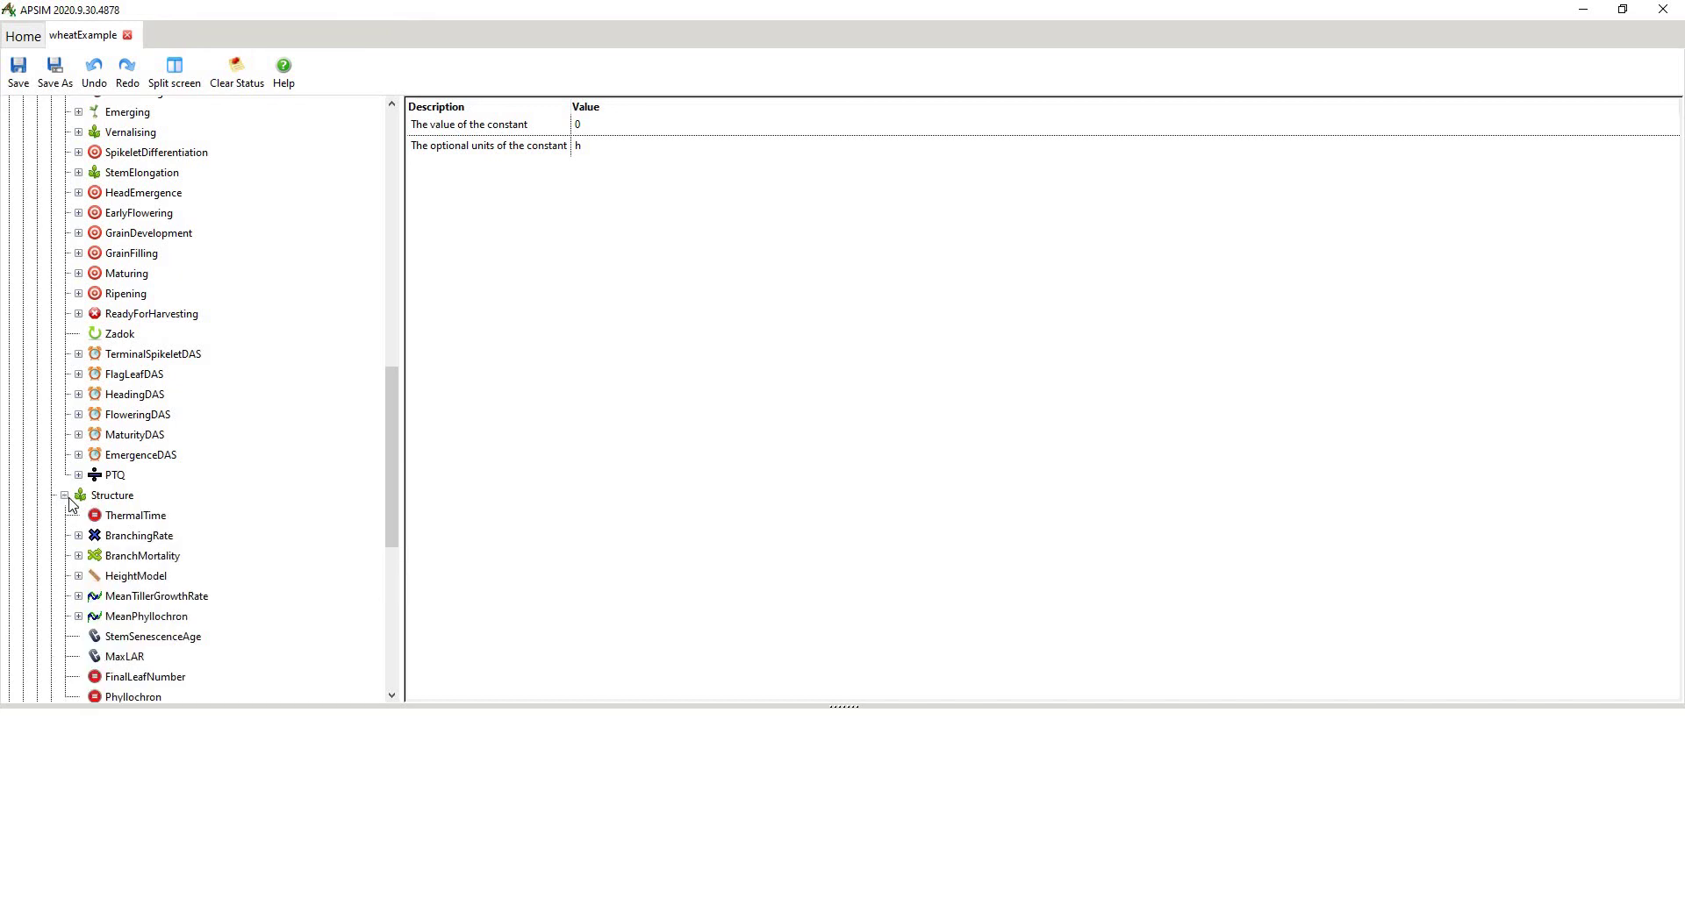
left_click(64, 496)
scroll(69, 518, "down", 2)
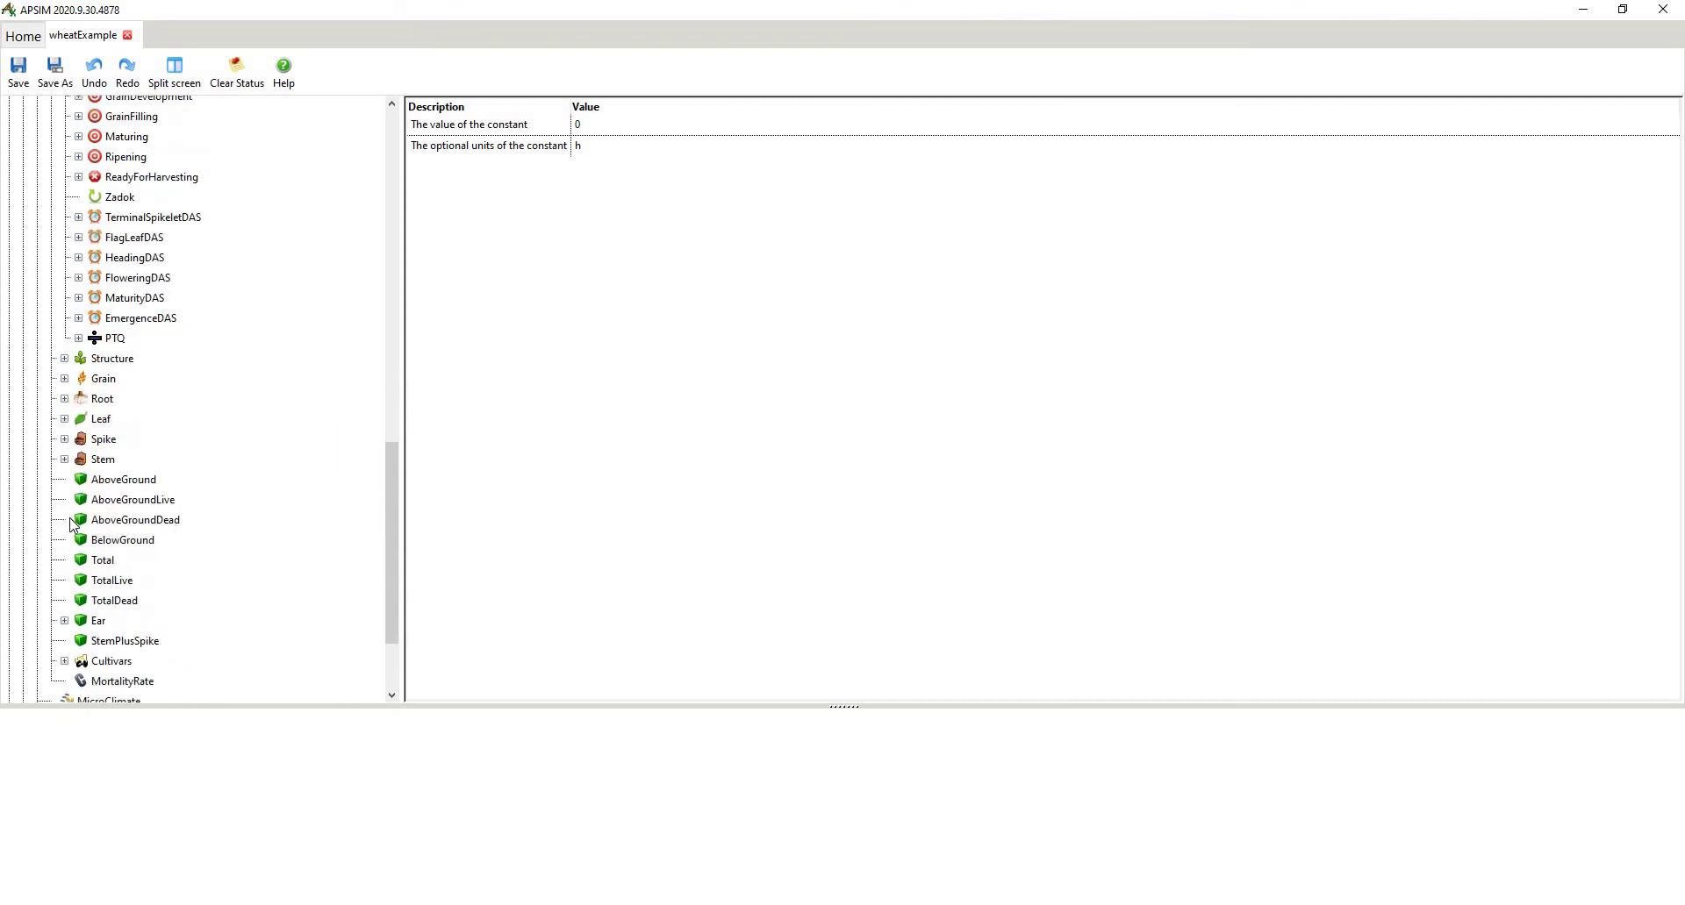
scroll(65, 614, "down", 2)
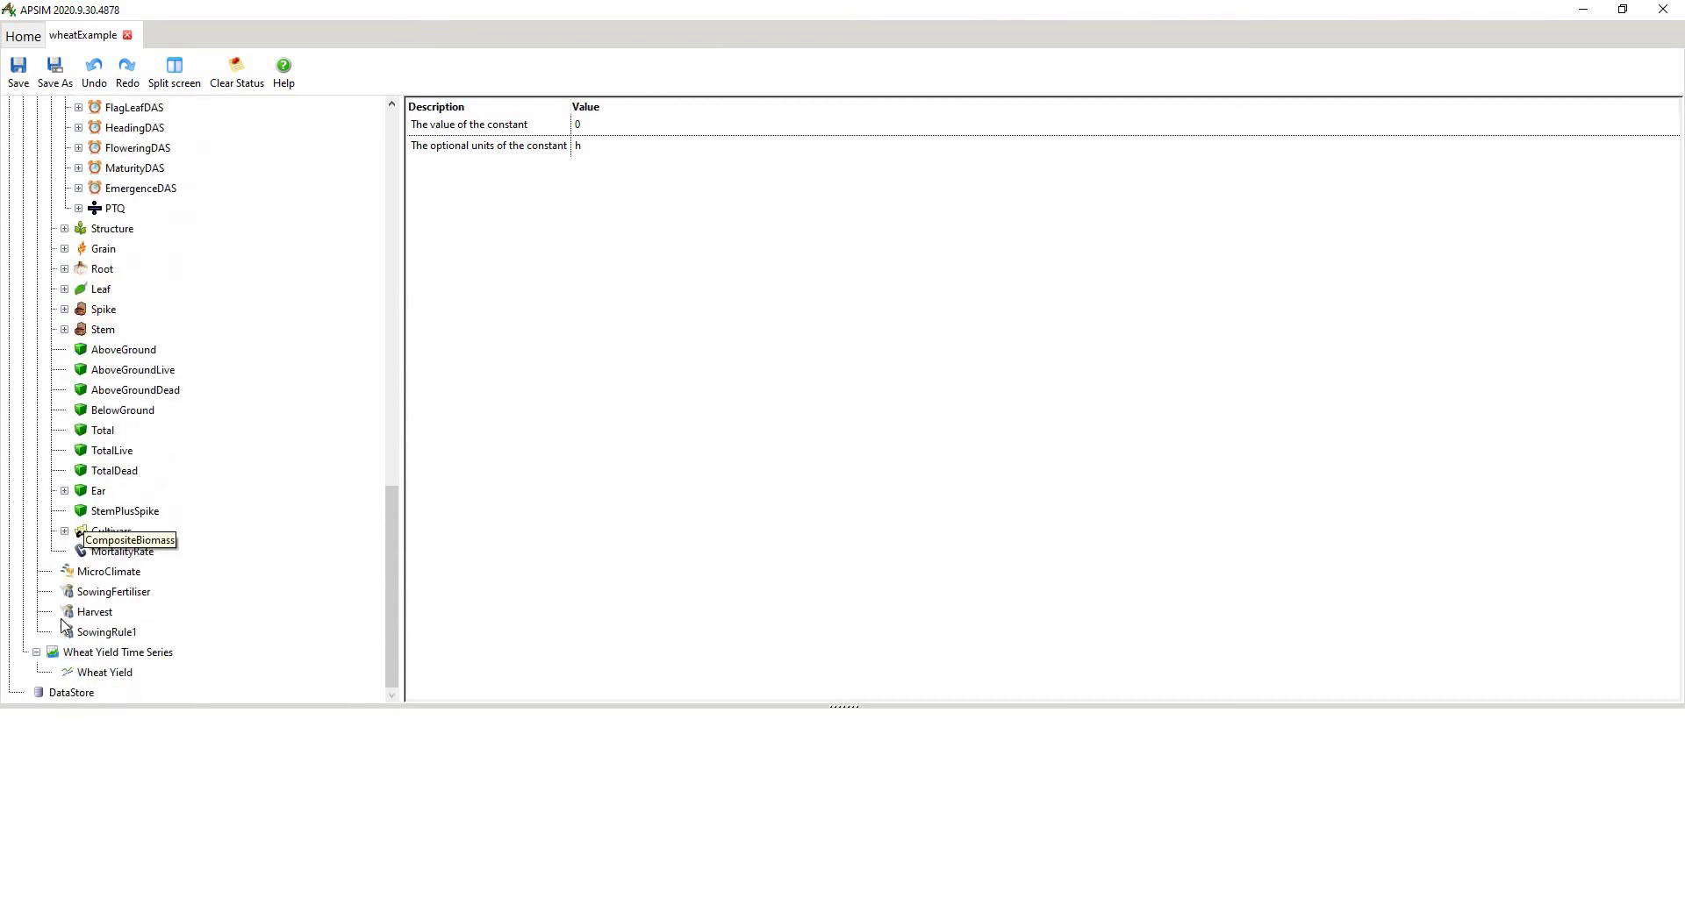
Step: List the USA wheat cultivars, view Yecora's read-only commands, then show Rex's parameters
left_click(64, 530)
scroll(88, 561, "down", 2)
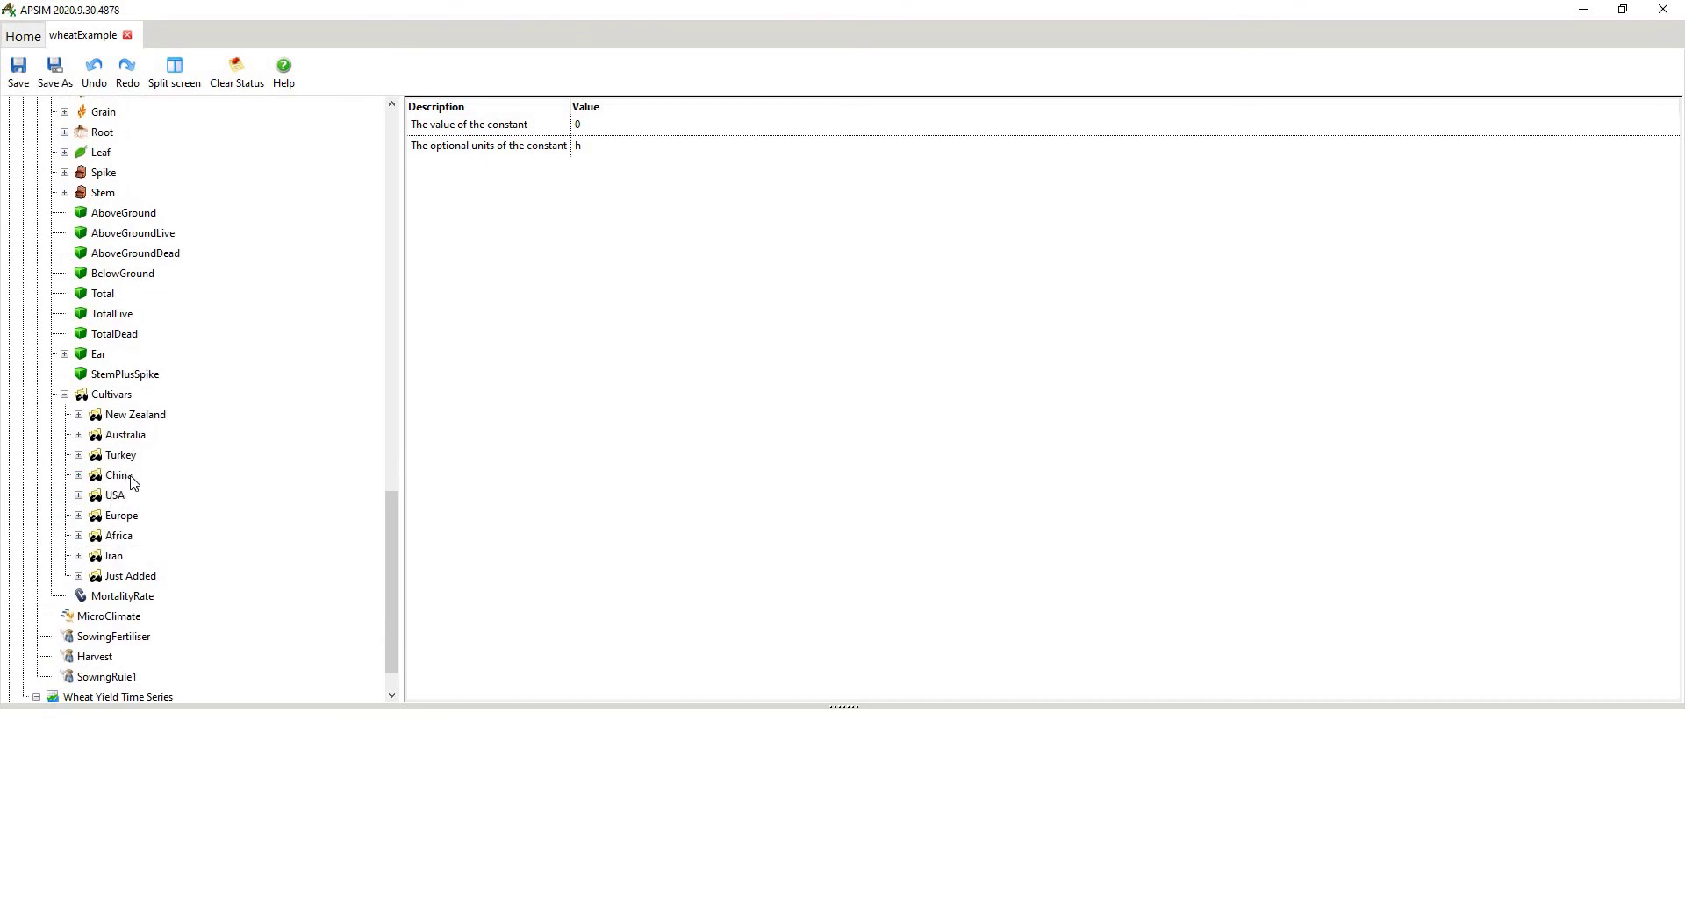
left_click(78, 495)
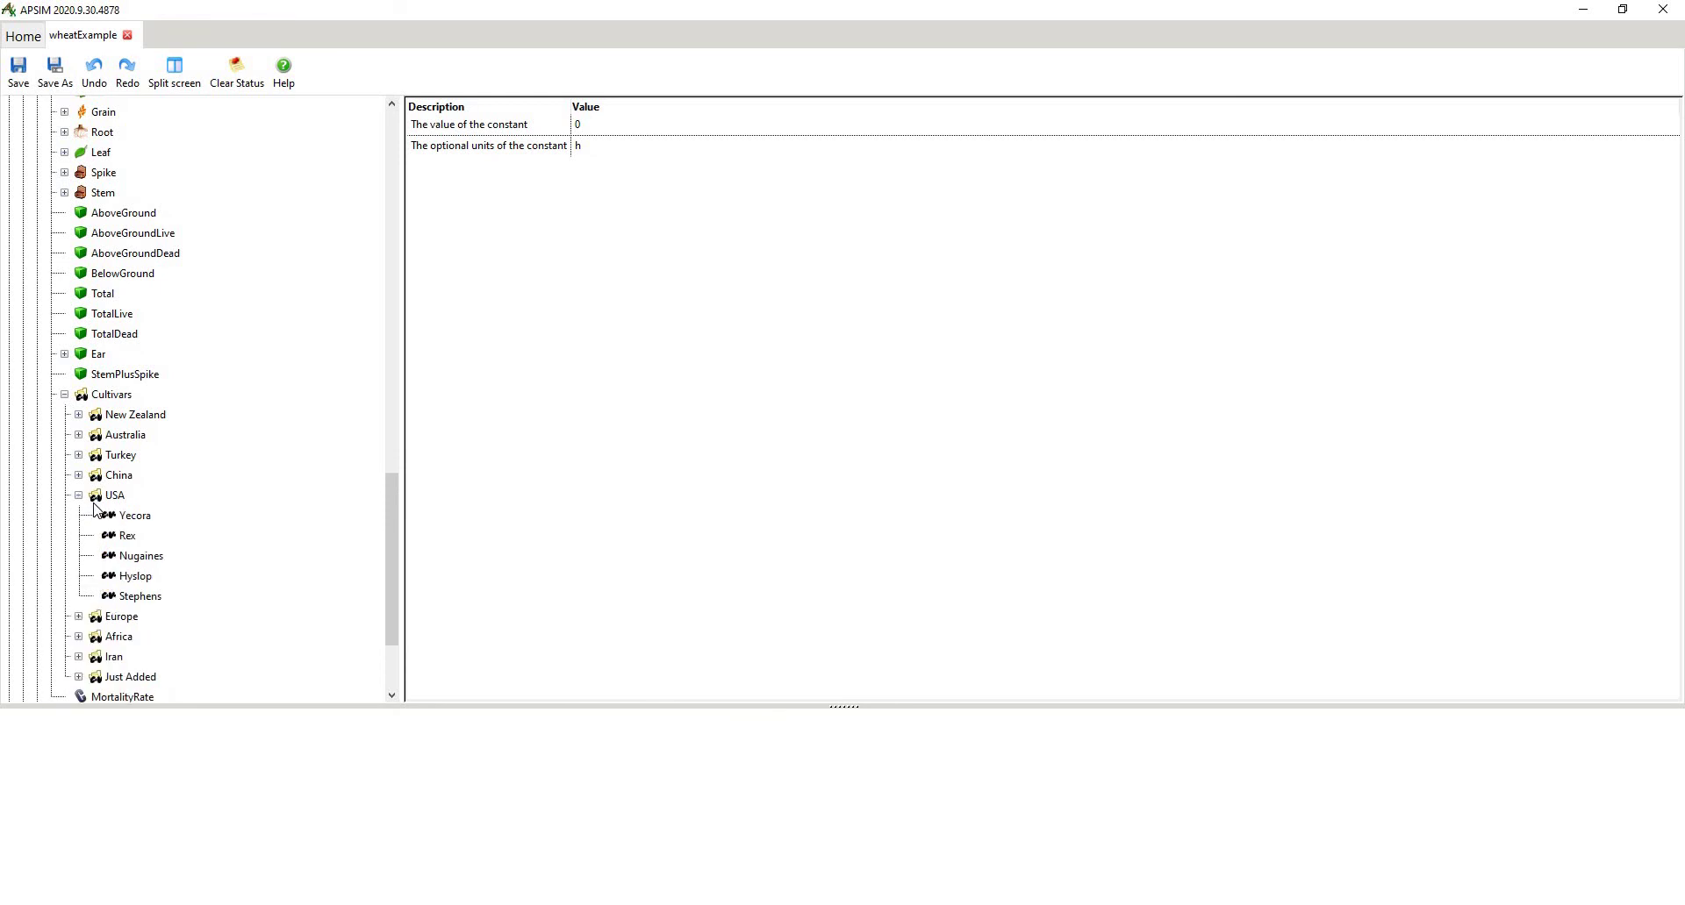
scroll(132, 526, "down", 1)
left_click(144, 451)
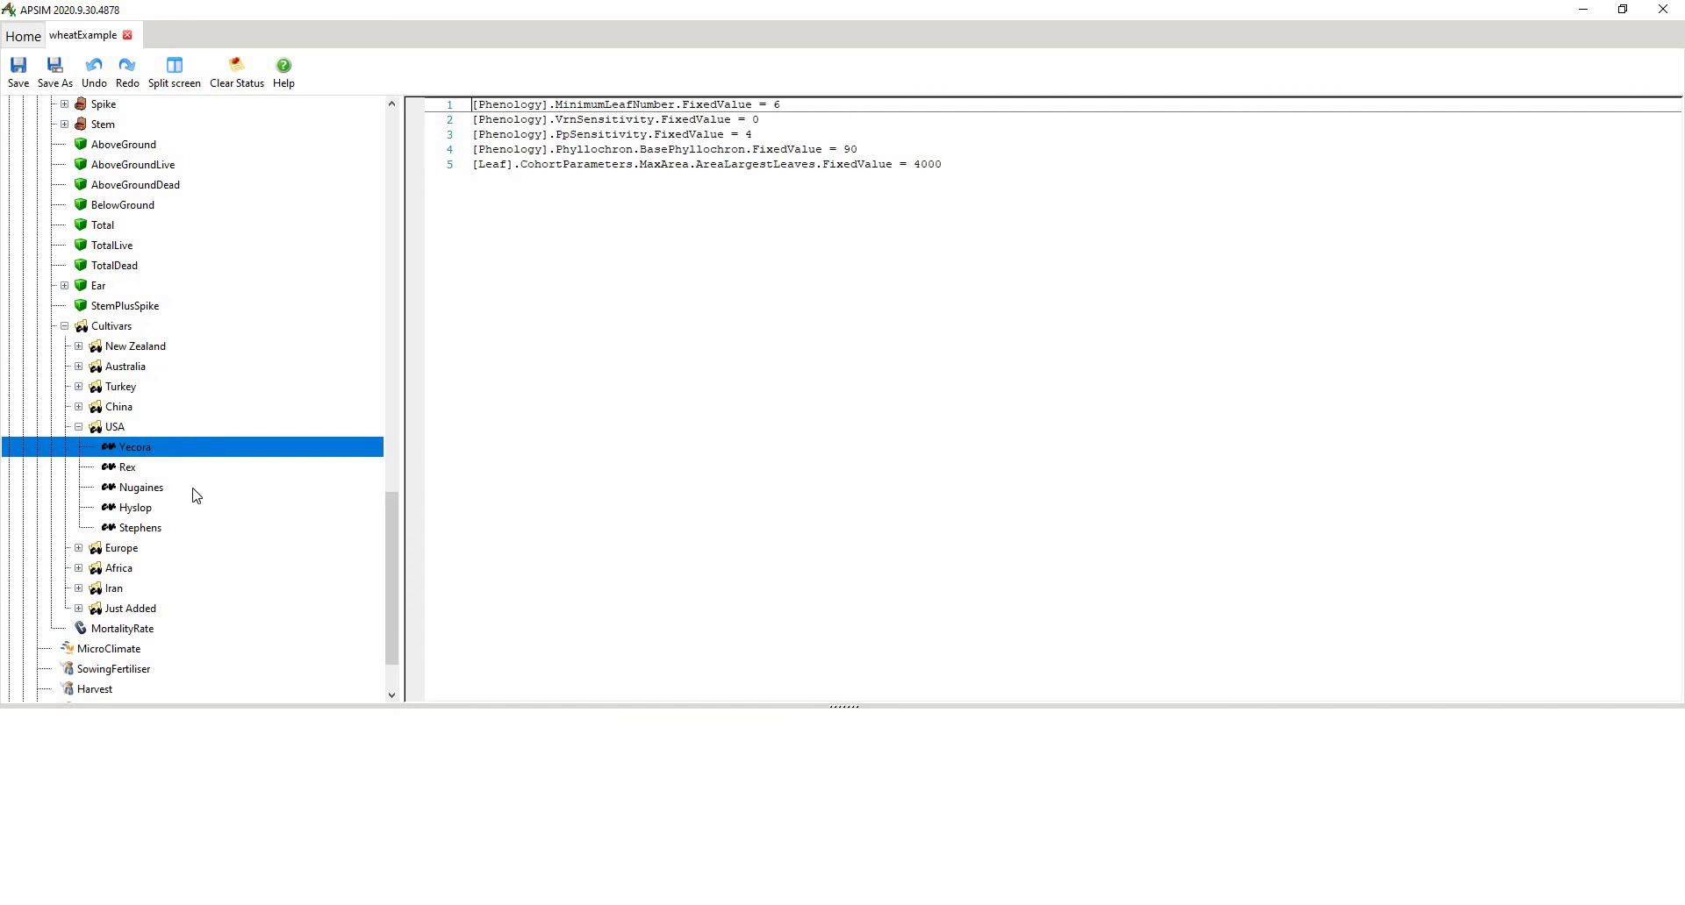
scroll(198, 491, "down", 1)
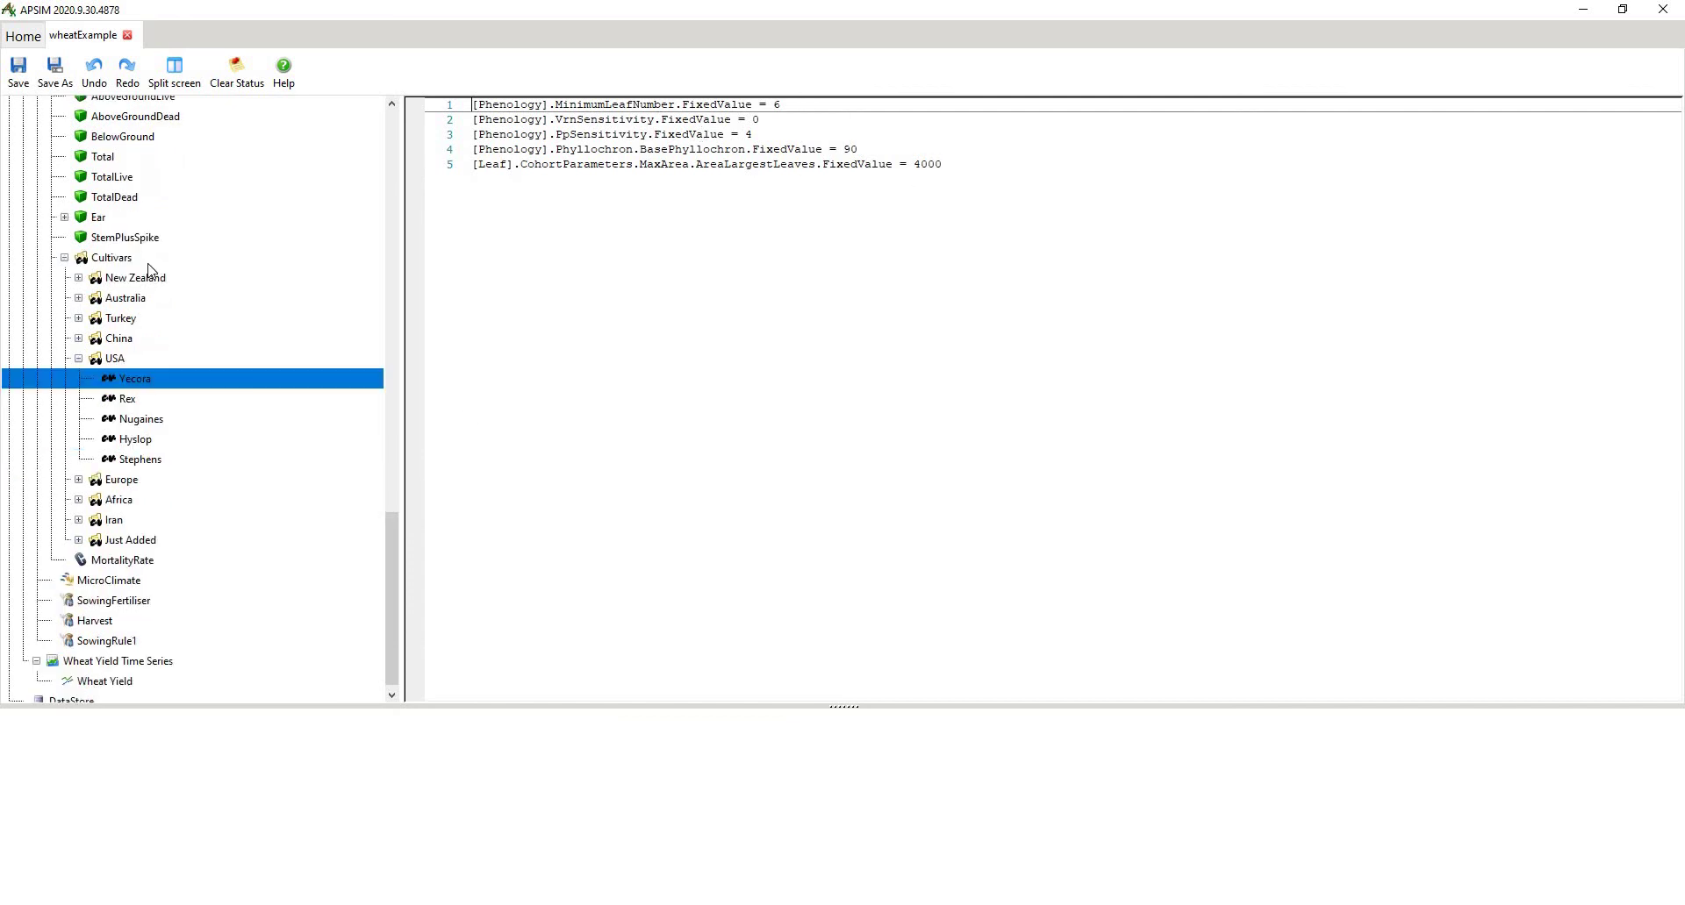
left_click(131, 401)
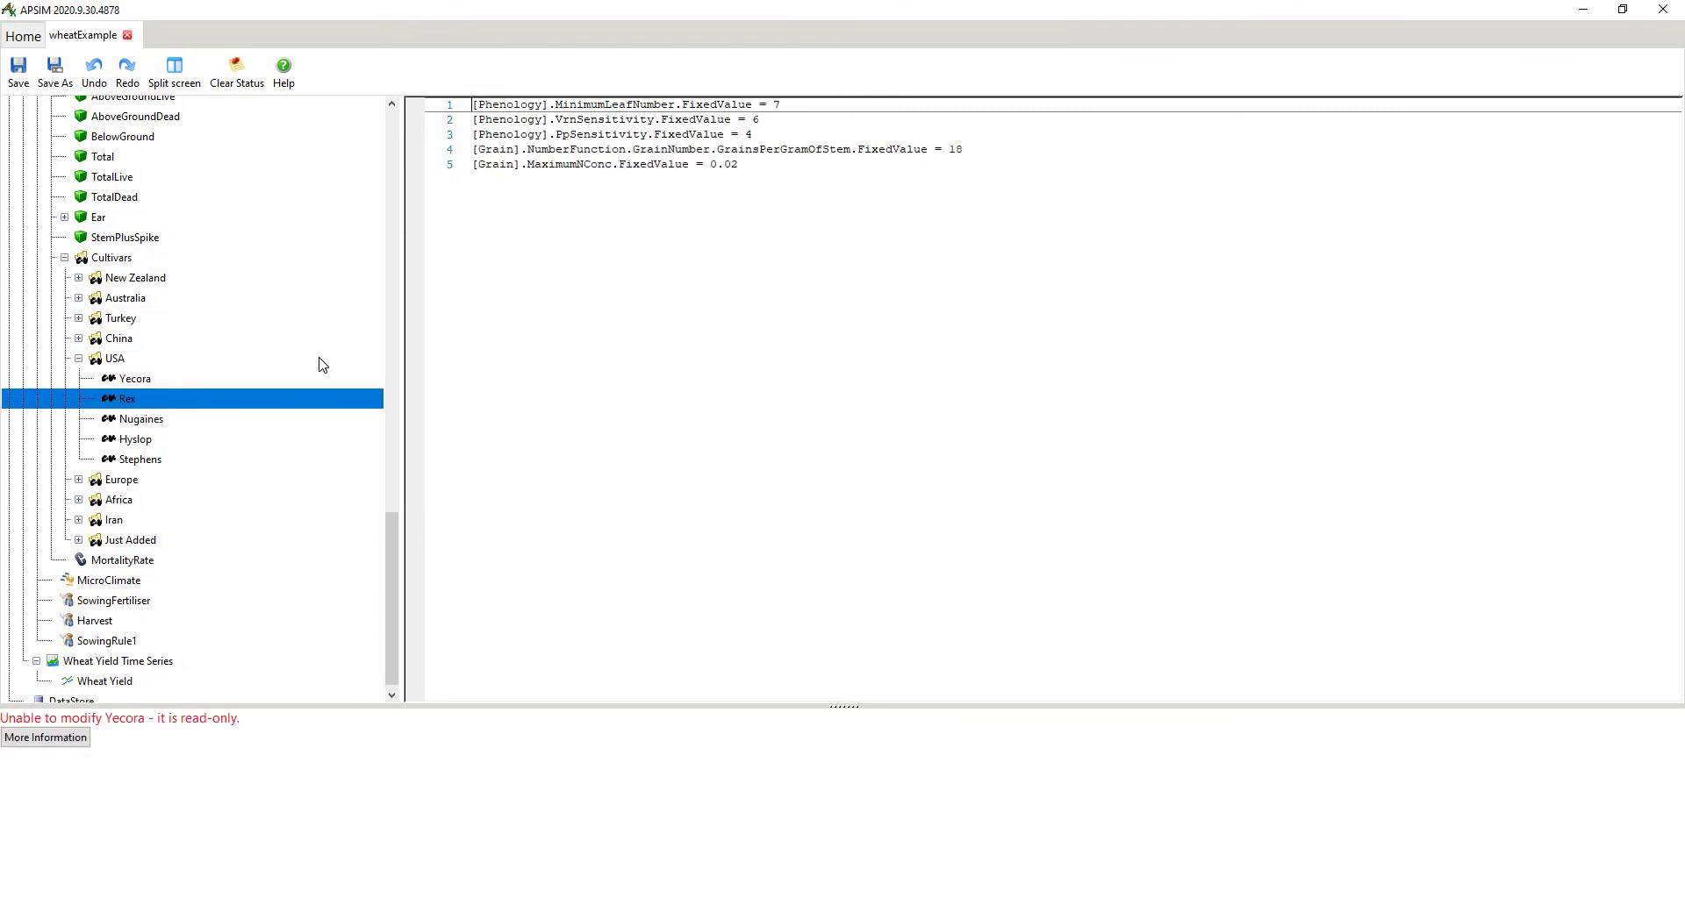
Step: Collapse the USA cultivar group and, higher up the tree, Phenology's ThermalTime node
left_click(78, 359)
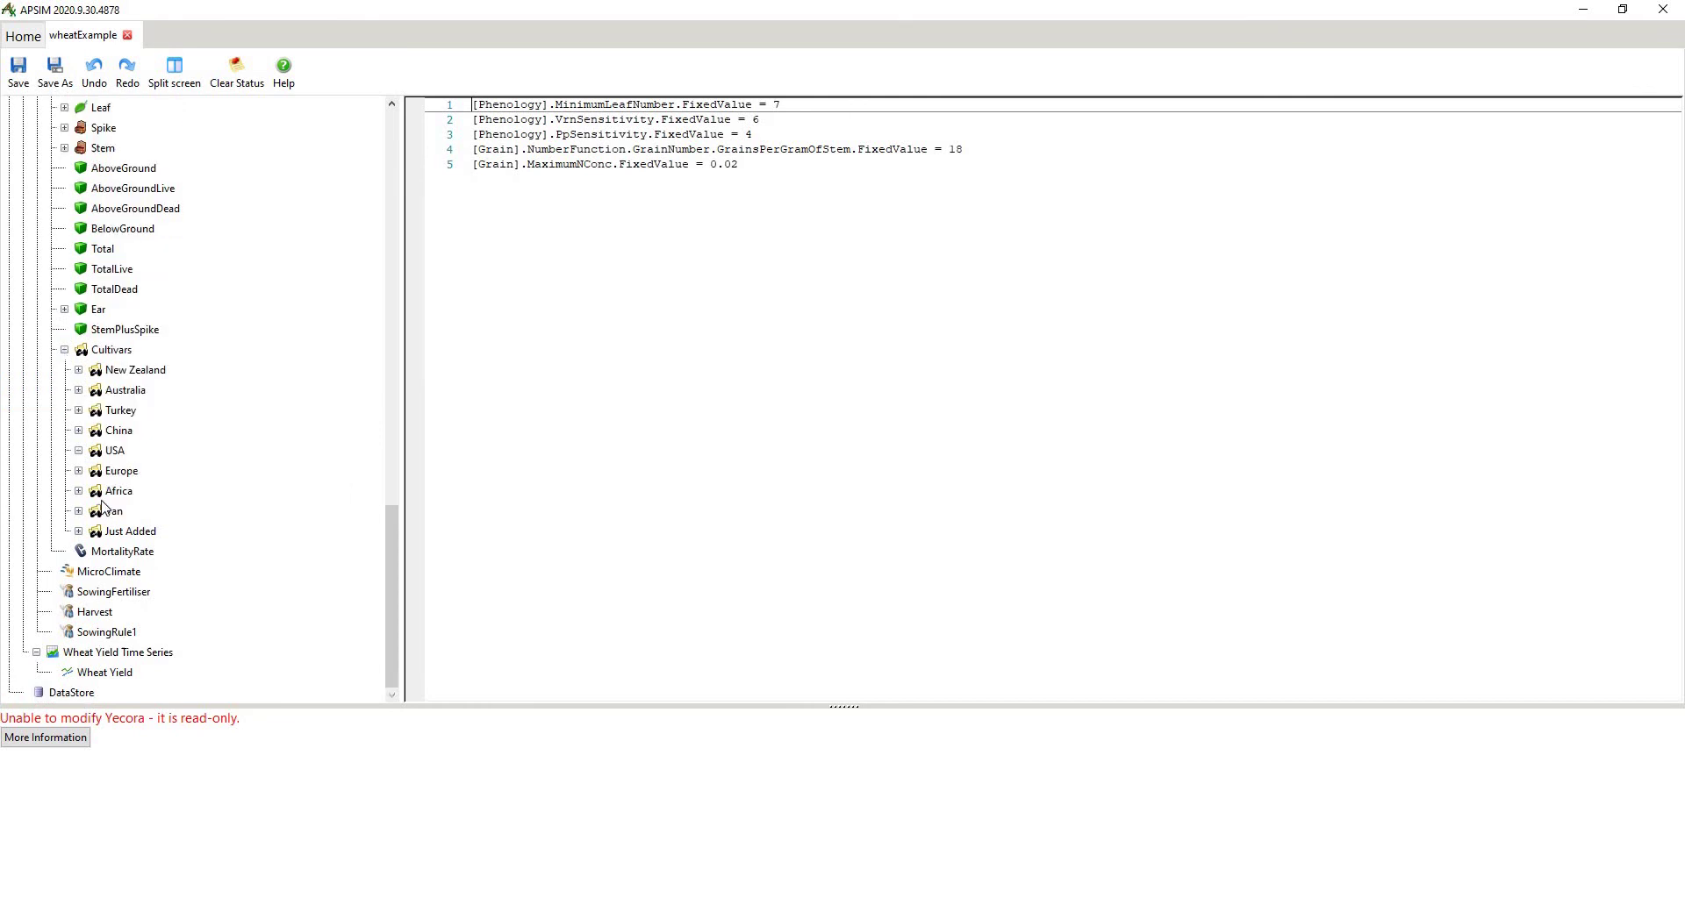
scroll(184, 525, "up", 15)
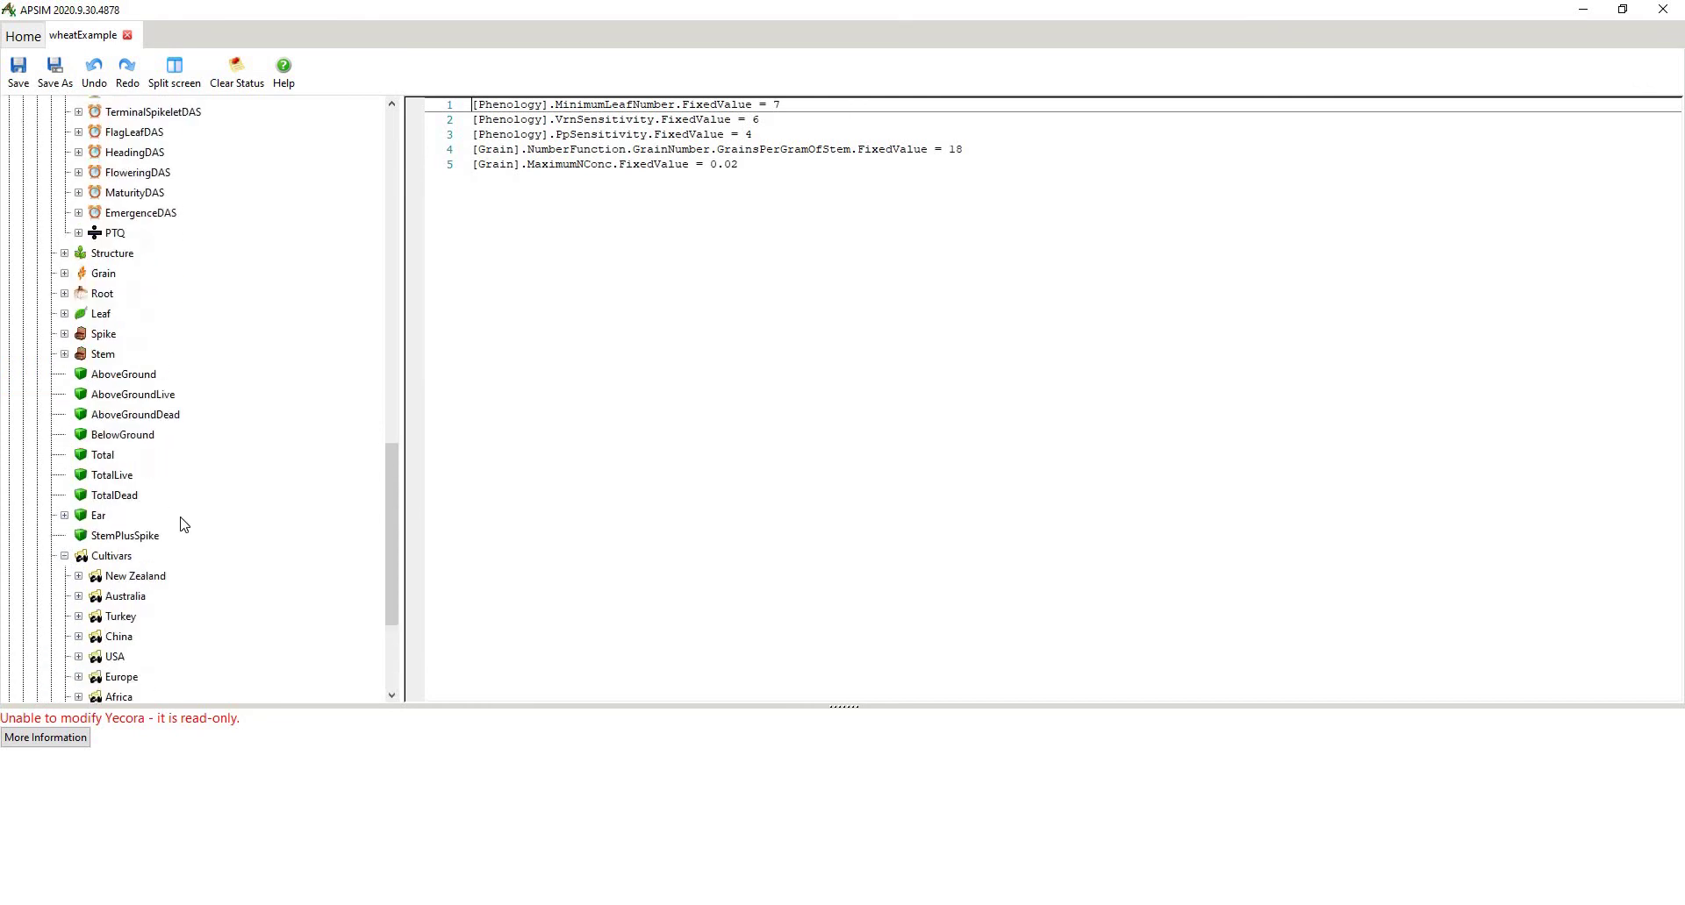
scroll(184, 524, "up", 5)
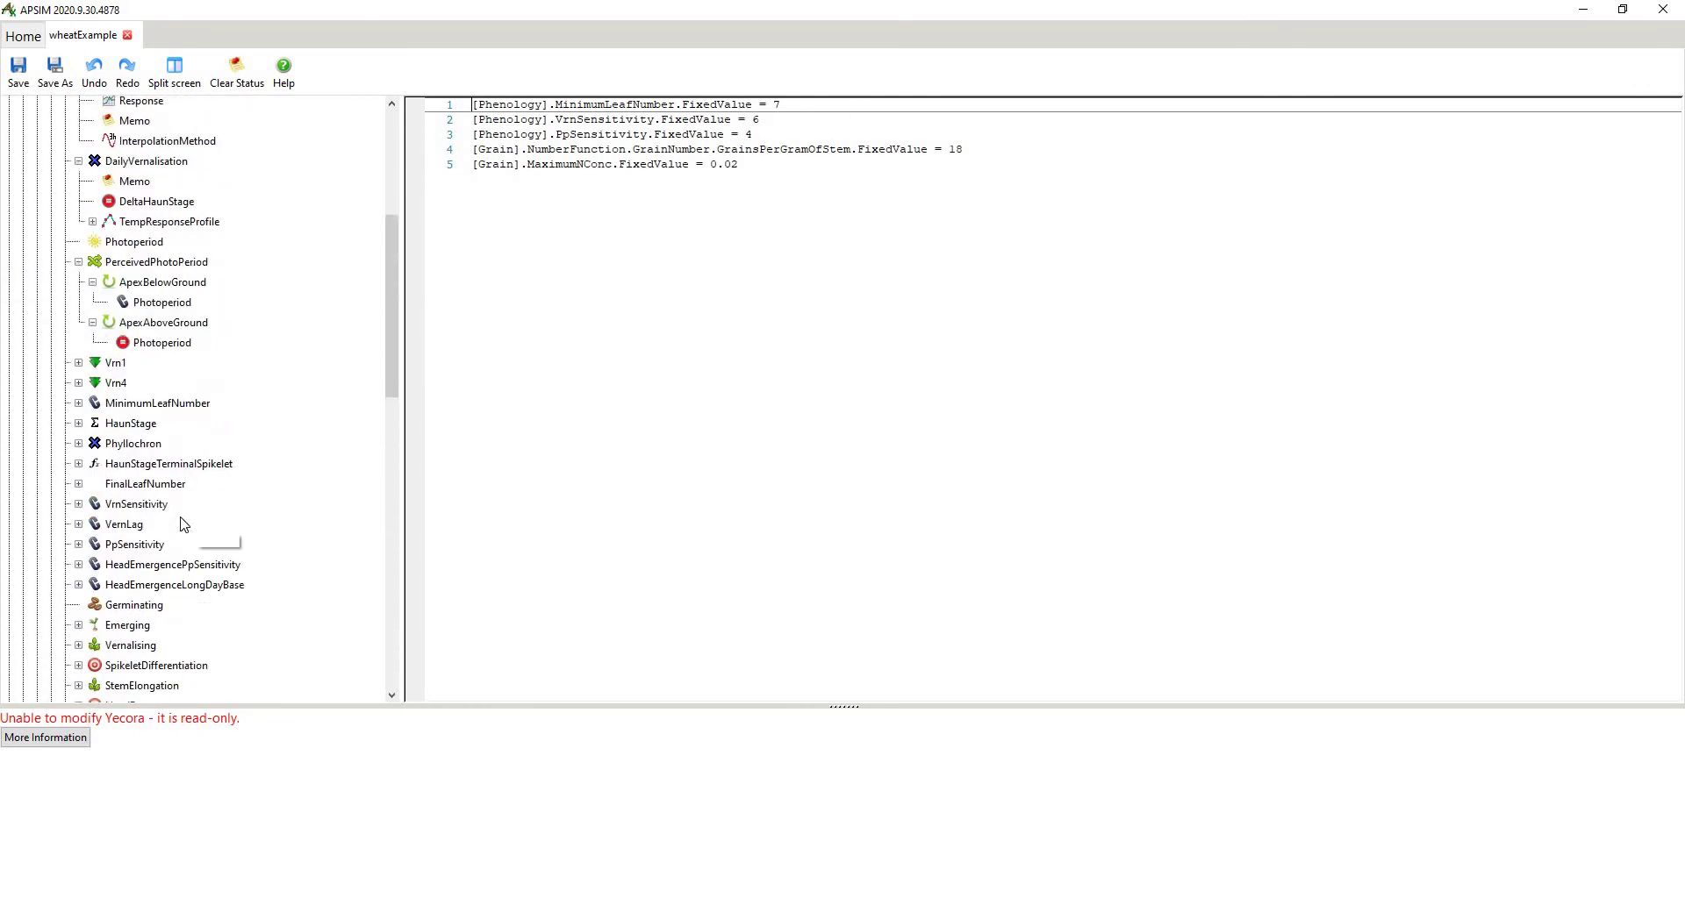
scroll(73, 320, "up", 1)
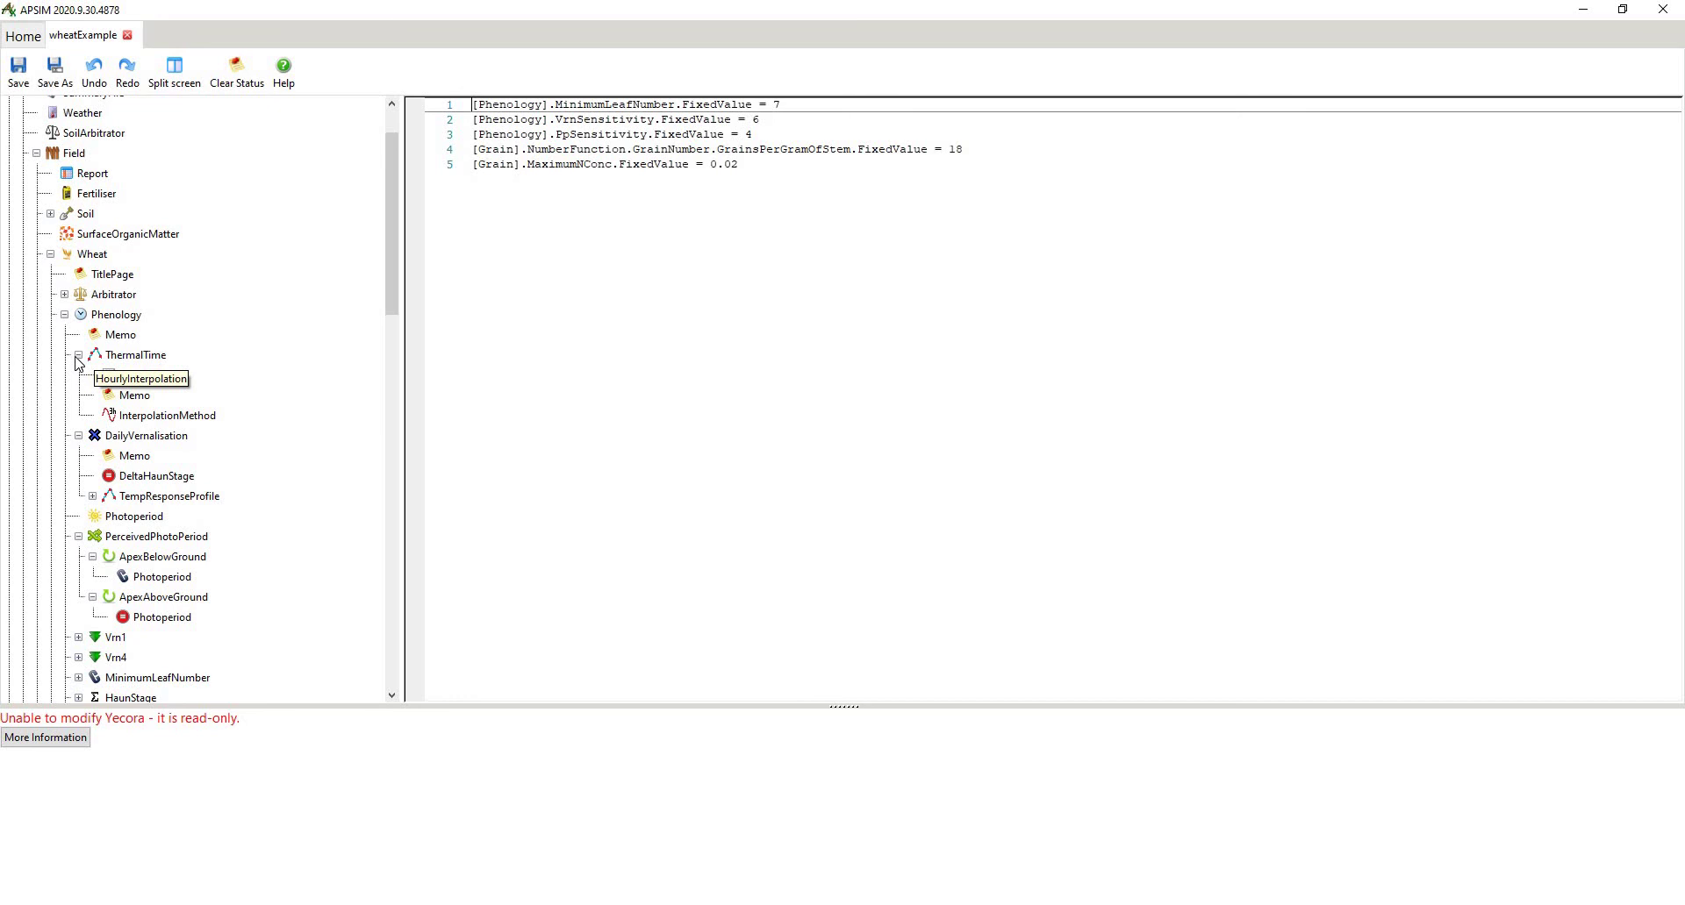
left_click(78, 356)
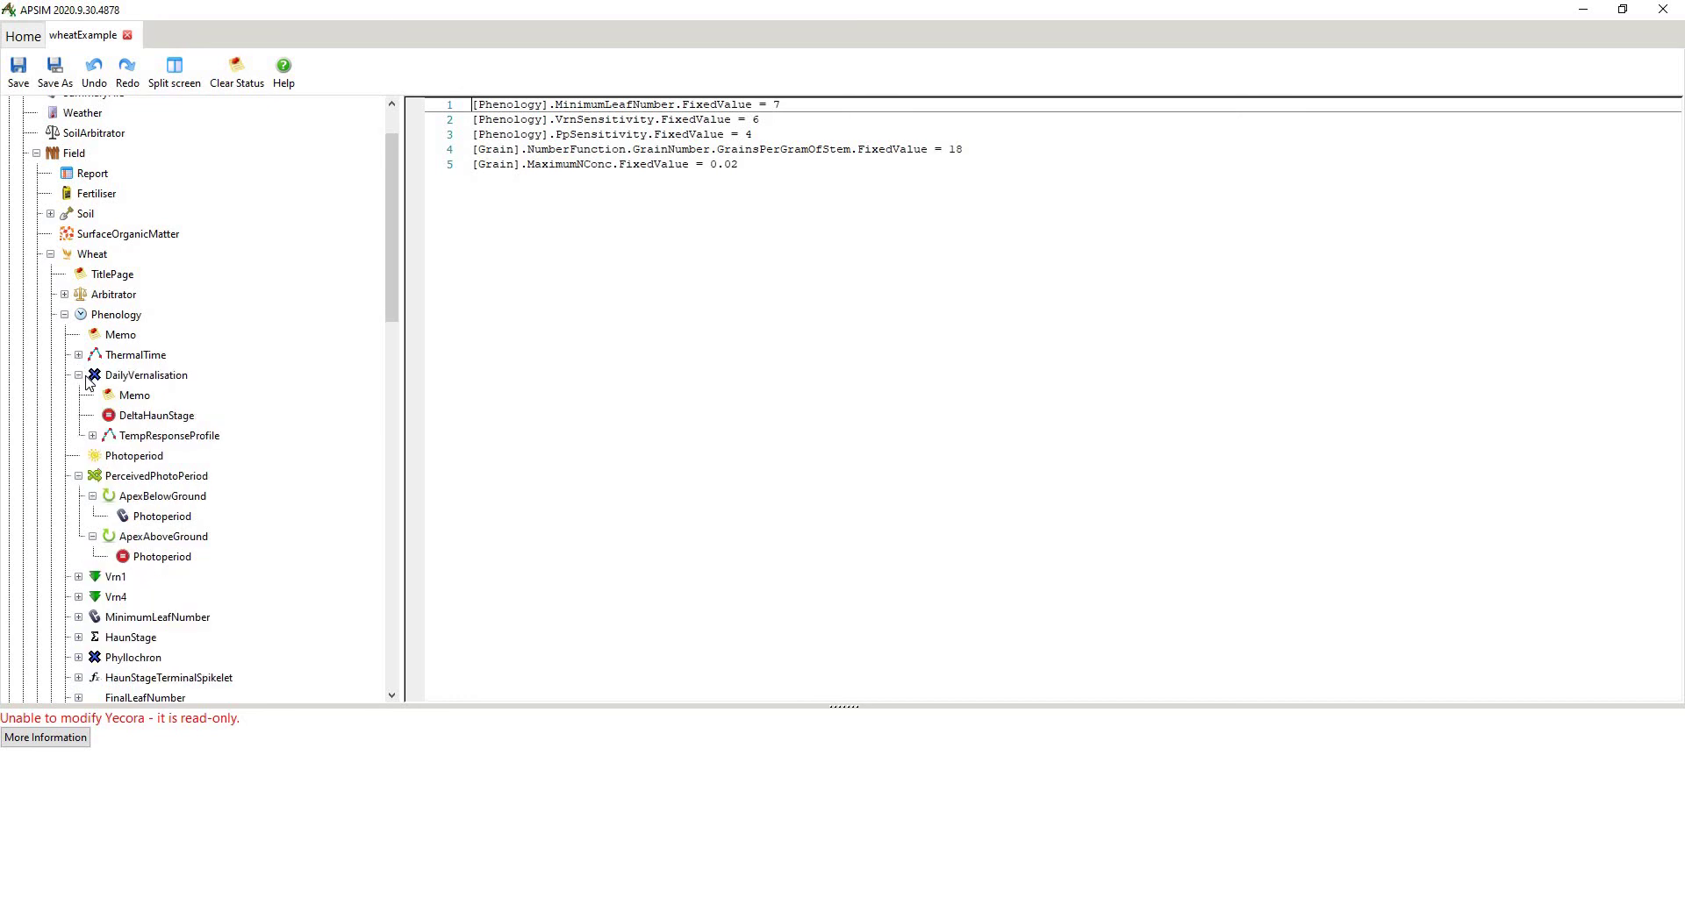